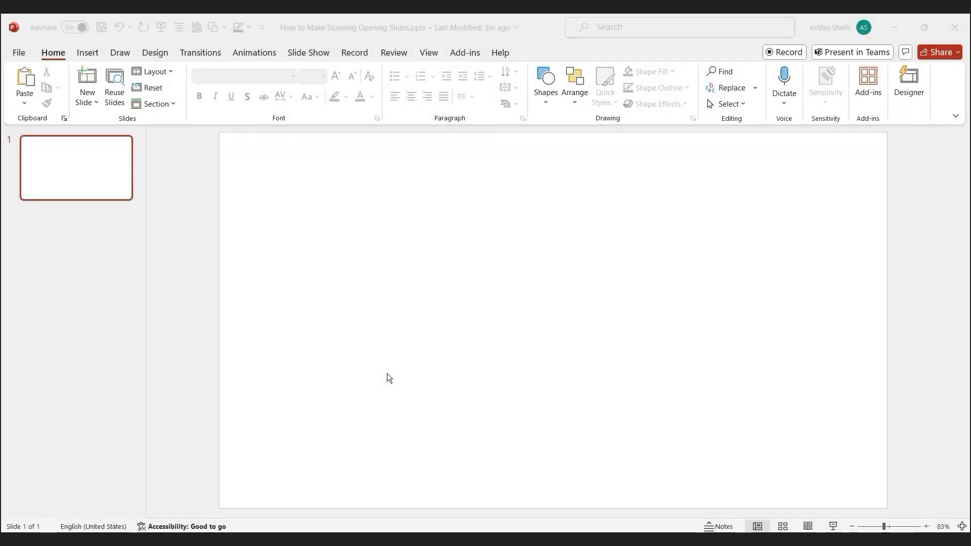
Draw a teal hexagon and enlarge it to 6.96" x 8.08" at the slide's lower right
{"action": "left_click", "coordinate": [547, 104]}
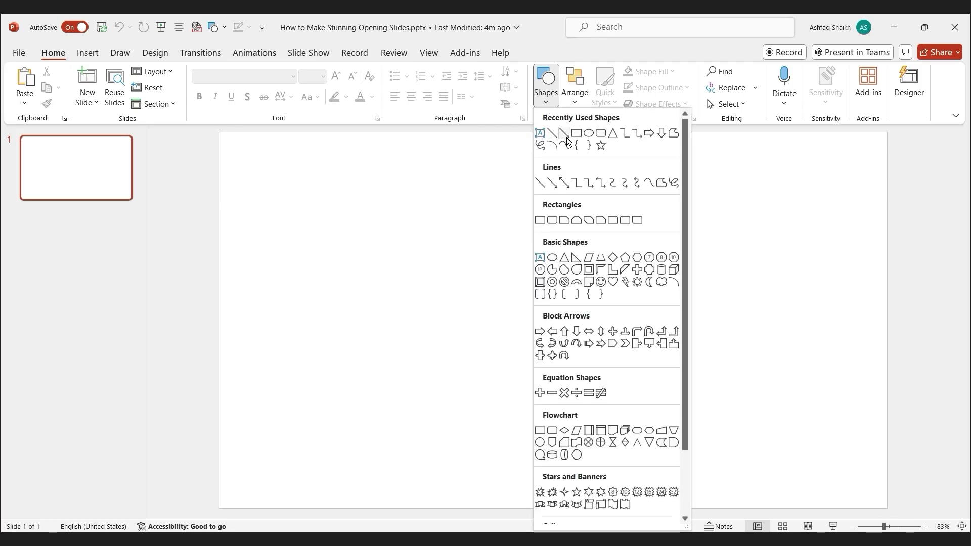
{"action": "left_click", "coordinate": [637, 258]}
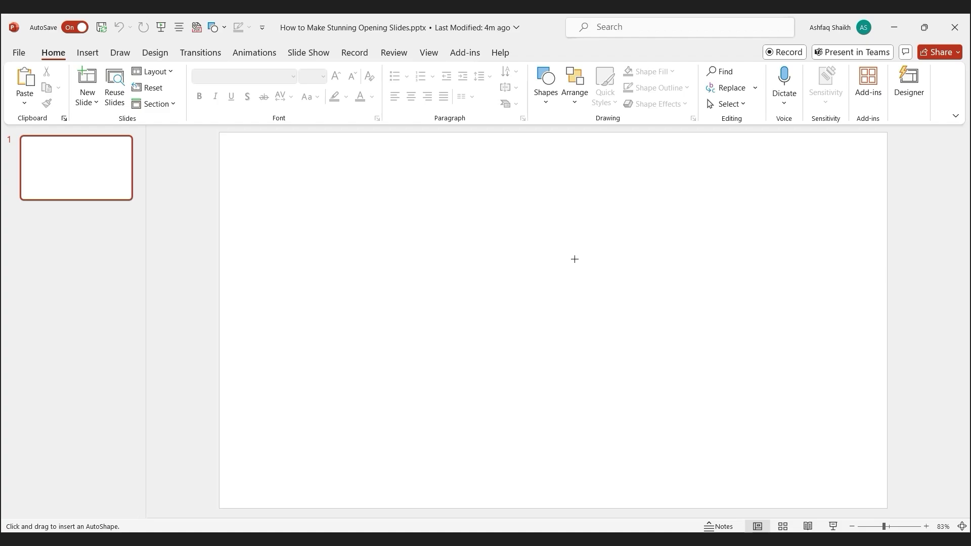
{"action": "mouse_move", "coordinate": [574, 259]}
{"action": "left_mouse_down"}
{"action": "mouse_move", "coordinate": [727, 405]}
{"action": "mouse_move", "coordinate": [826, 462]}
{"action": "left_mouse_up"}
{"action": "left_click_drag", "start_coordinate": [823, 260], "coordinate": [872, 221]}
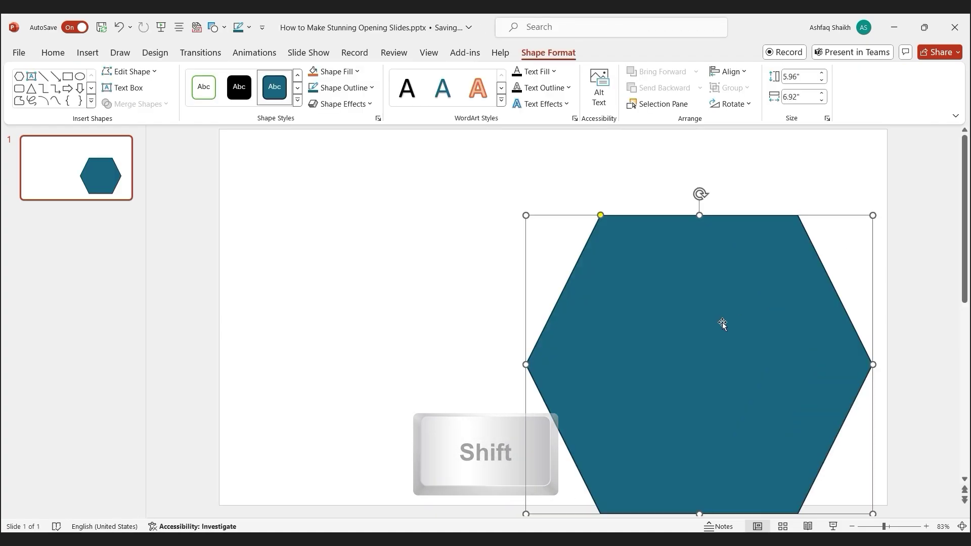
{"action": "left_click_drag", "start_coordinate": [722, 323], "coordinate": [722, 378]}
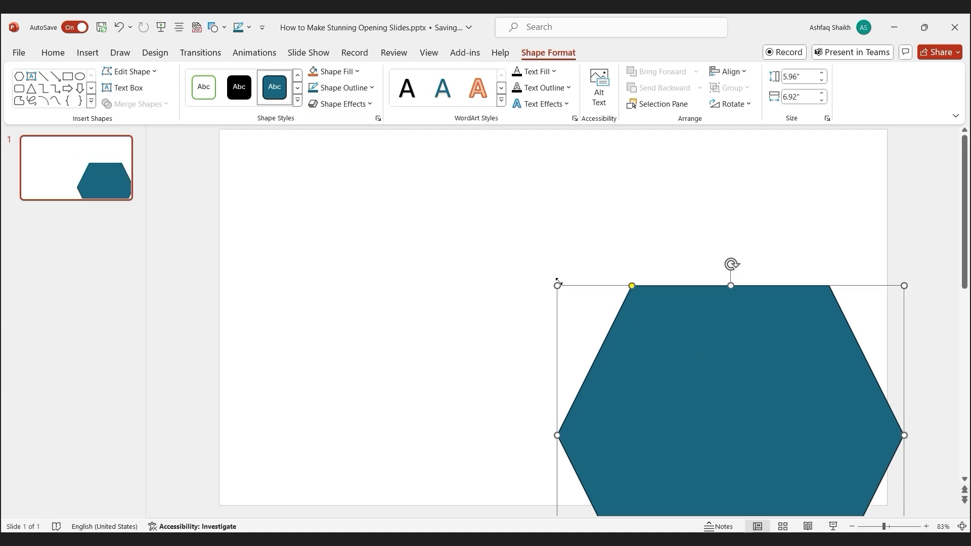
{"action": "left_click_drag", "start_coordinate": [558, 285], "coordinate": [531, 260]}
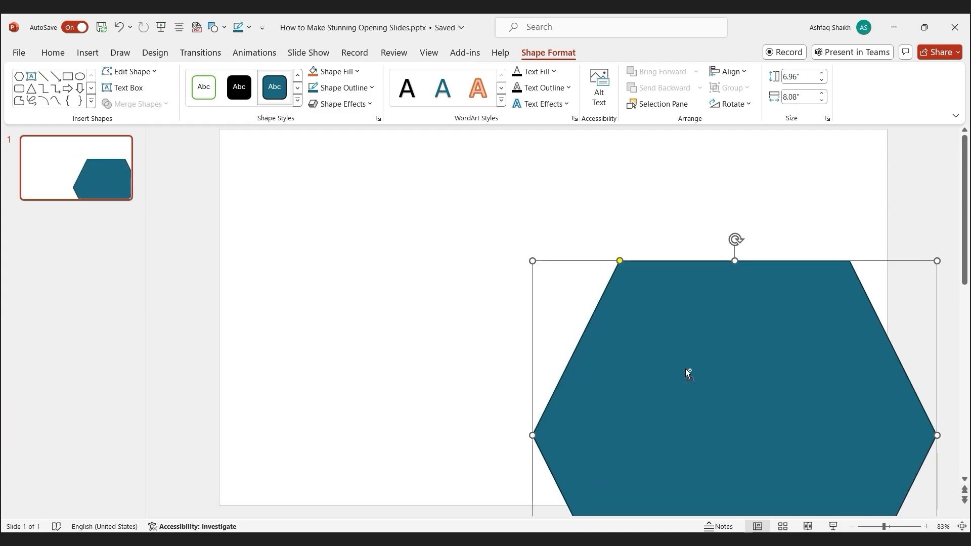
Make a smaller 3.38" x 3.92" hexagon copy up and to the left of the large one
{"action": "left_click_drag", "start_coordinate": [685, 368], "coordinate": [425, 320]}
{"action": "left_click_drag", "start_coordinate": [470, 260], "coordinate": [512, 254]}
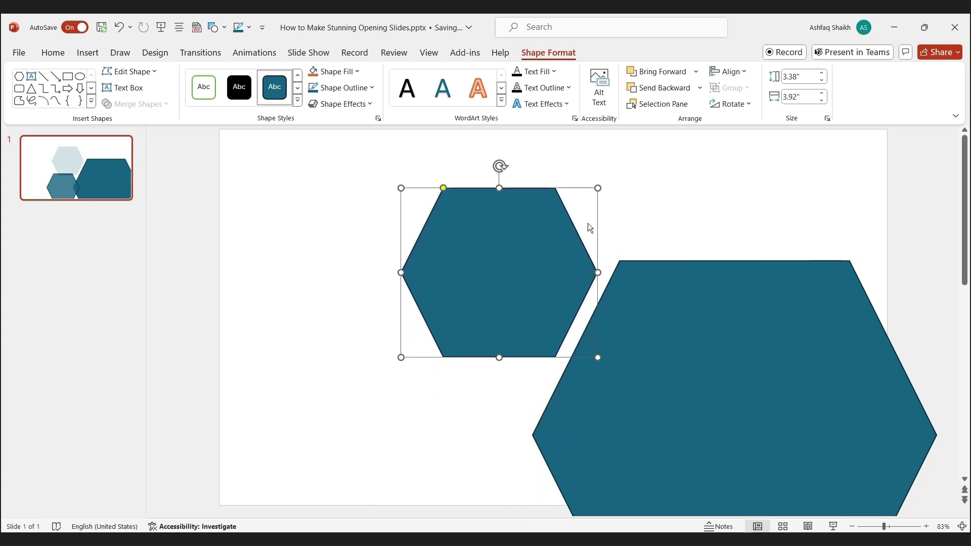
{"action": "left_click_drag", "start_coordinate": [598, 190], "coordinate": [578, 203]}
{"action": "left_click_drag", "start_coordinate": [548, 251], "coordinate": [557, 239]}
{"action": "scroll", "coordinate": [556, 239], "scroll_direction": "down", "scroll_amount": 2}
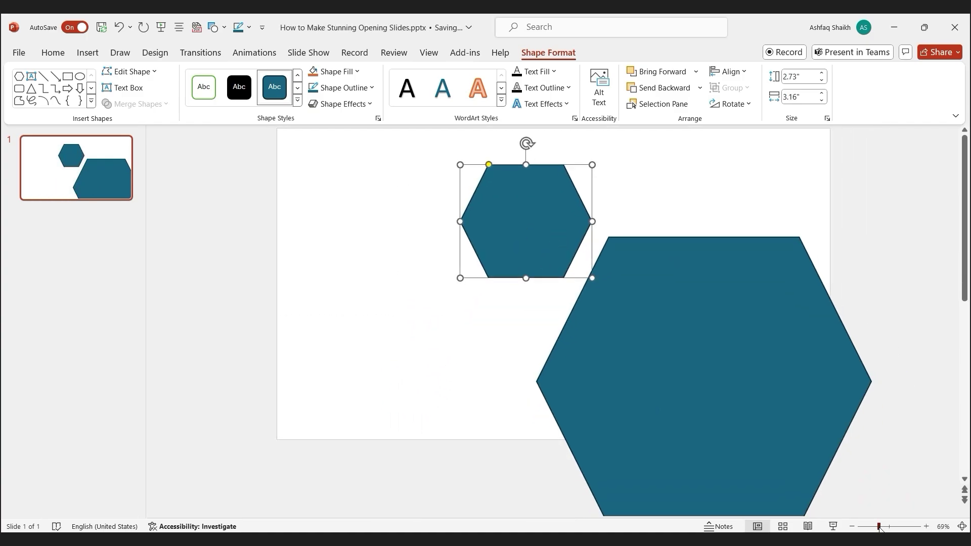
Duplicate the large hexagon above the original and add two more small hexagon copies on the left
{"action": "left_click", "coordinate": [764, 395]}
{"action": "left_click_drag", "start_coordinate": [763, 396], "coordinate": [687, 216]}
{"action": "left_click_drag", "start_coordinate": [535, 228], "coordinate": [430, 215]}
{"action": "left_click_drag", "start_coordinate": [340, 252], "coordinate": [505, 338]}
{"action": "left_click", "coordinate": [446, 289]}
{"action": "left_click", "coordinate": [495, 420]}
Subtract a rectangle to trim the top large hexagon's overflow above the slide
{"action": "left_click", "coordinate": [661, 397]}
{"action": "scroll", "coordinate": [706, 266], "scroll_direction": "down", "scroll_amount": 3, "text": "ctrl"}
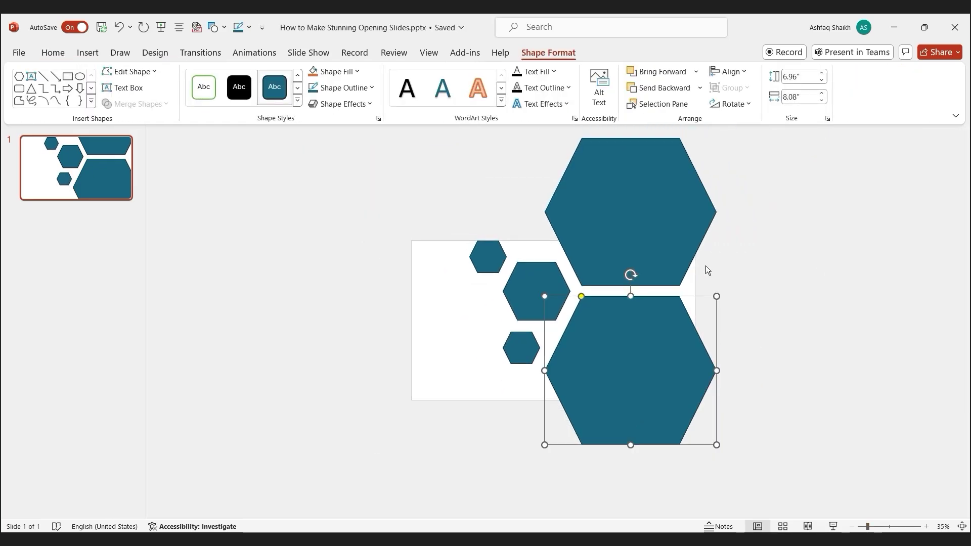
{"action": "left_click", "coordinate": [660, 229]}
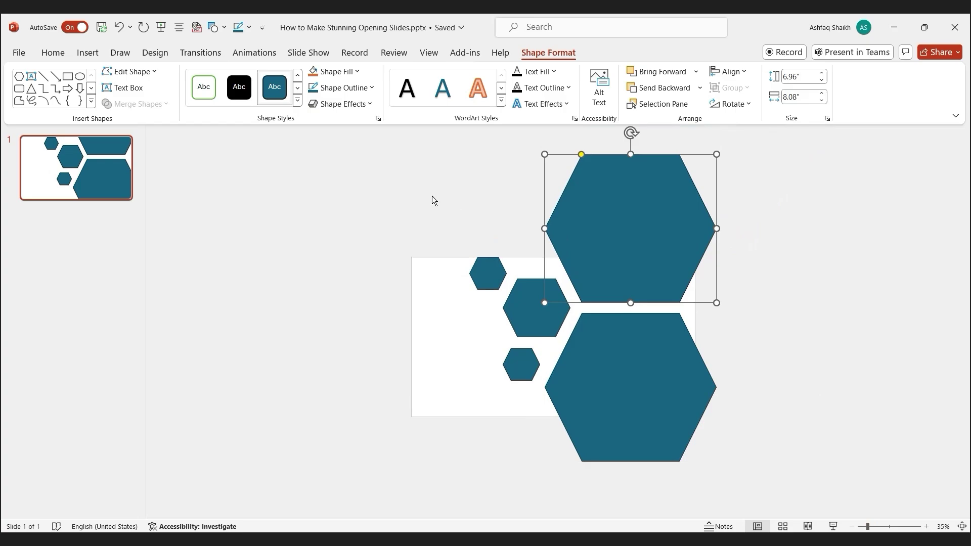
{"action": "left_click", "coordinate": [69, 77]}
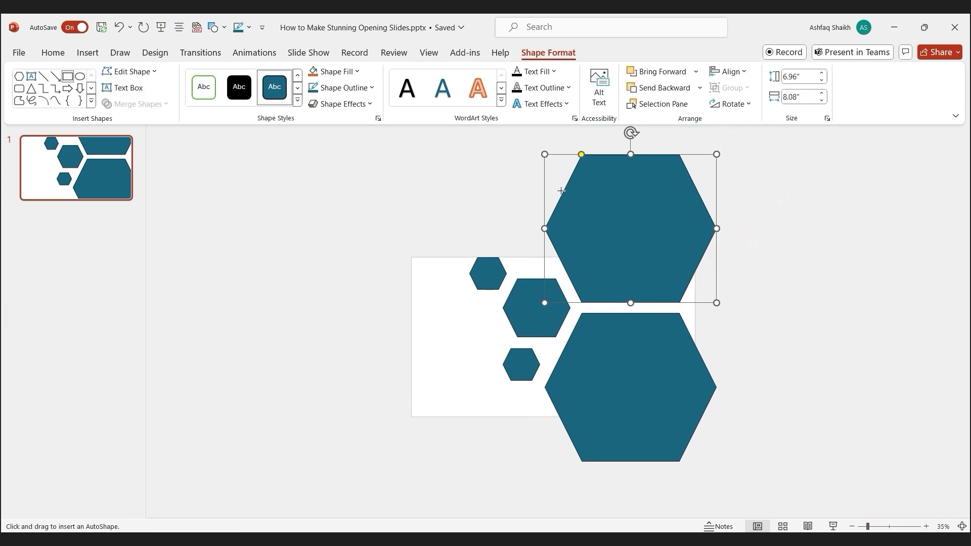
{"action": "left_click_drag", "start_coordinate": [366, 138], "coordinate": [743, 257]}
{"action": "left_click", "coordinate": [633, 303]}
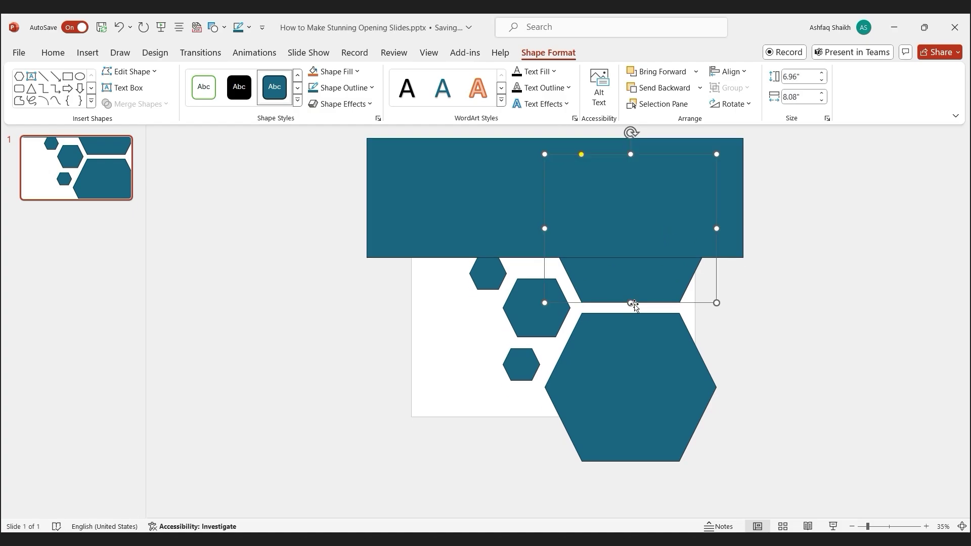
{"action": "left_click", "coordinate": [445, 229], "text": "shift"}
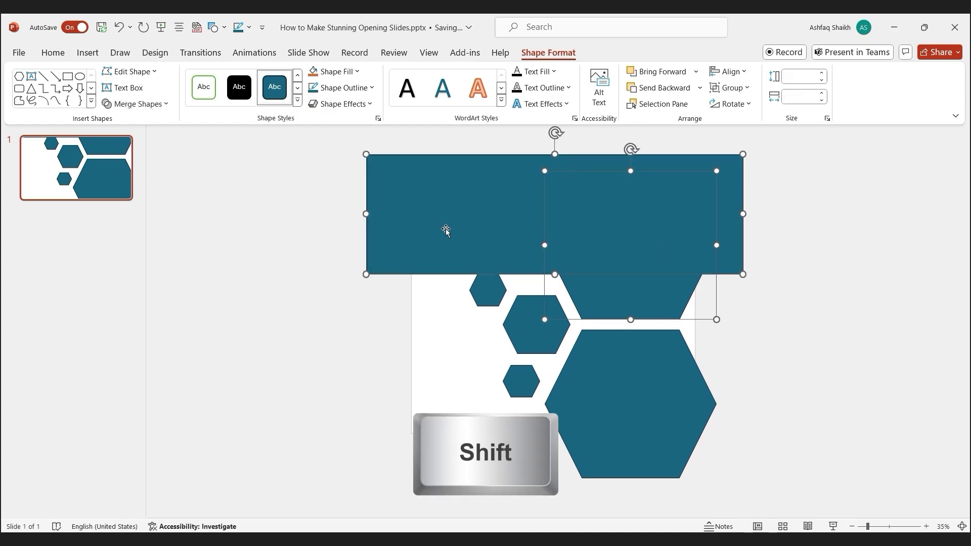
{"action": "left_click", "coordinate": [143, 103]}
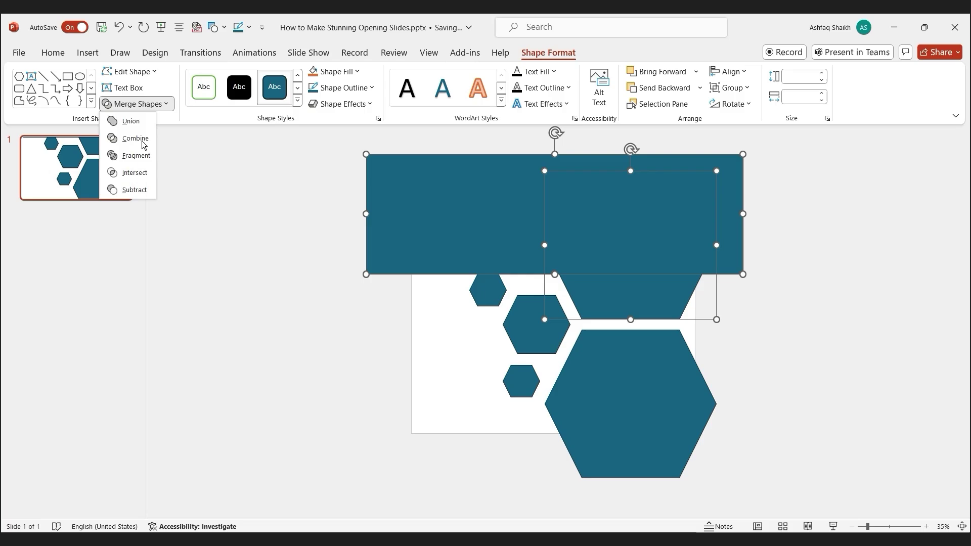
{"action": "left_click", "coordinate": [133, 190]}
{"action": "left_click", "coordinate": [174, 205]}
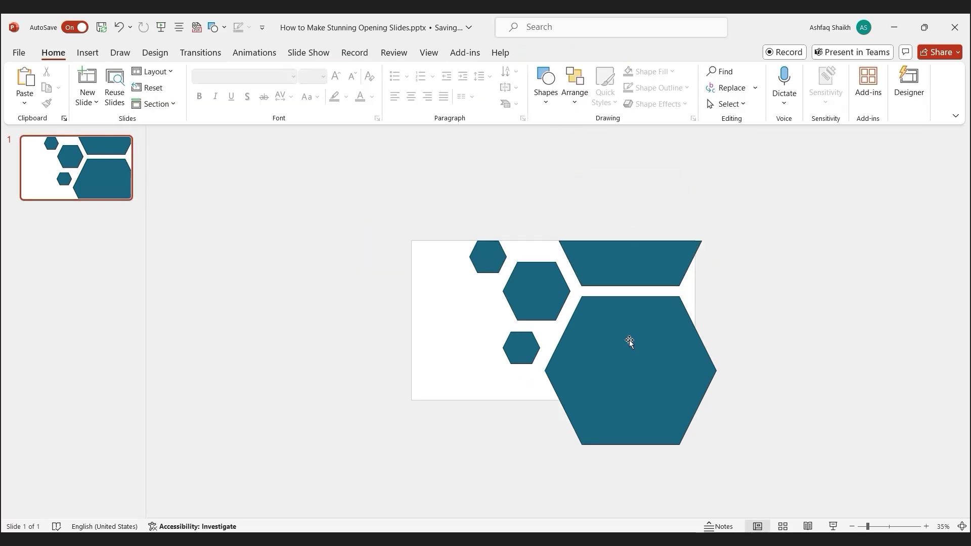
Cut away the bottom large hexagon's overflow past the slide's right edge
{"action": "left_click", "coordinate": [549, 94]}
{"action": "left_click", "coordinate": [616, 120]}
{"action": "mouse_move", "coordinate": [789, 206]}
{"action": "left_mouse_down"}
{"action": "mouse_move", "coordinate": [733, 406]}
{"action": "mouse_move", "coordinate": [694, 462]}
{"action": "left_mouse_up"}
{"action": "left_click", "coordinate": [639, 393], "text": "shift"}
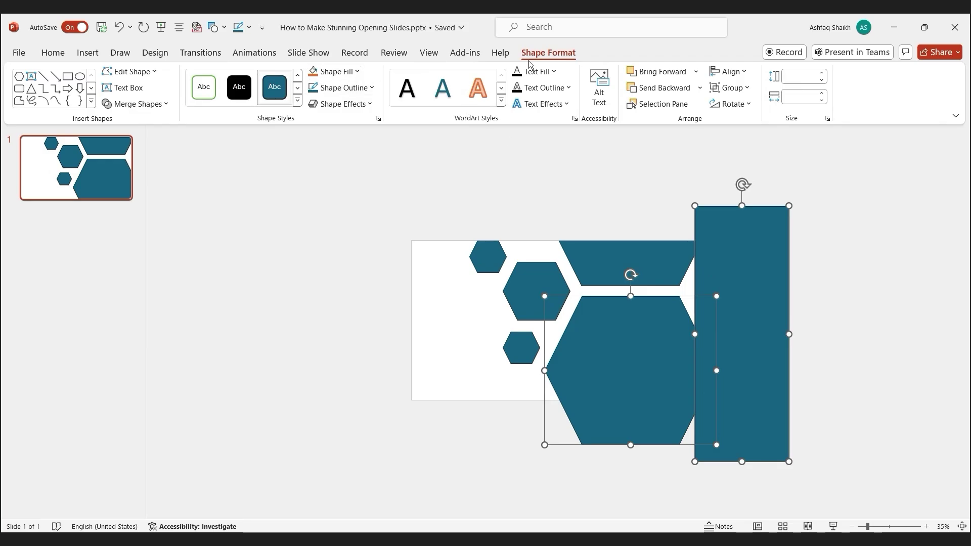
{"action": "left_click", "coordinate": [167, 104]}
{"action": "left_click", "coordinate": [134, 191]}
{"action": "left_click", "coordinate": [627, 126]}
Cut away the top large hexagon's overflow past the right edge
{"action": "left_click", "coordinate": [545, 83]}
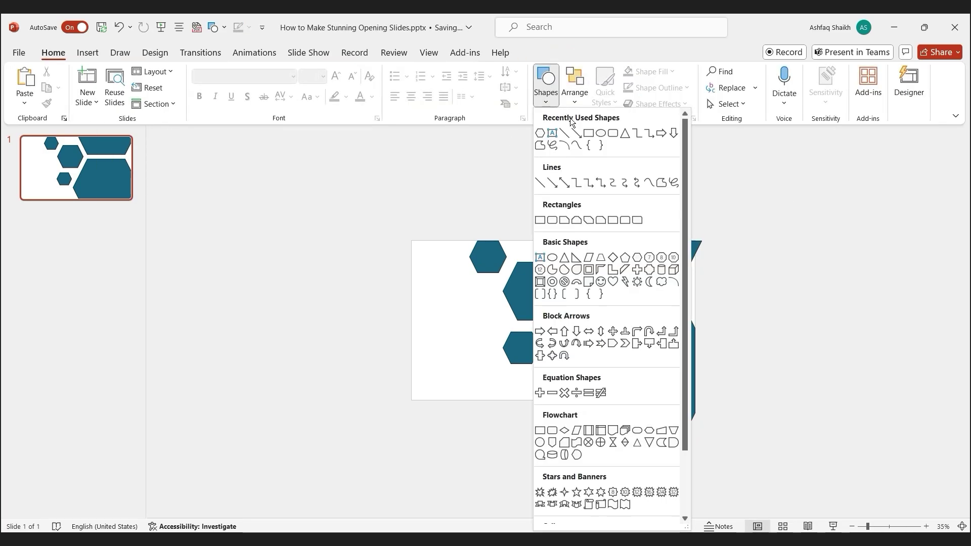
{"action": "left_click", "coordinate": [588, 133]}
{"action": "left_click_drag", "start_coordinate": [761, 211], "coordinate": [695, 337]}
{"action": "left_click", "coordinate": [746, 272], "text": "shift"}
{"action": "left_click", "coordinate": [136, 104]}
{"action": "left_click", "coordinate": [134, 189]}
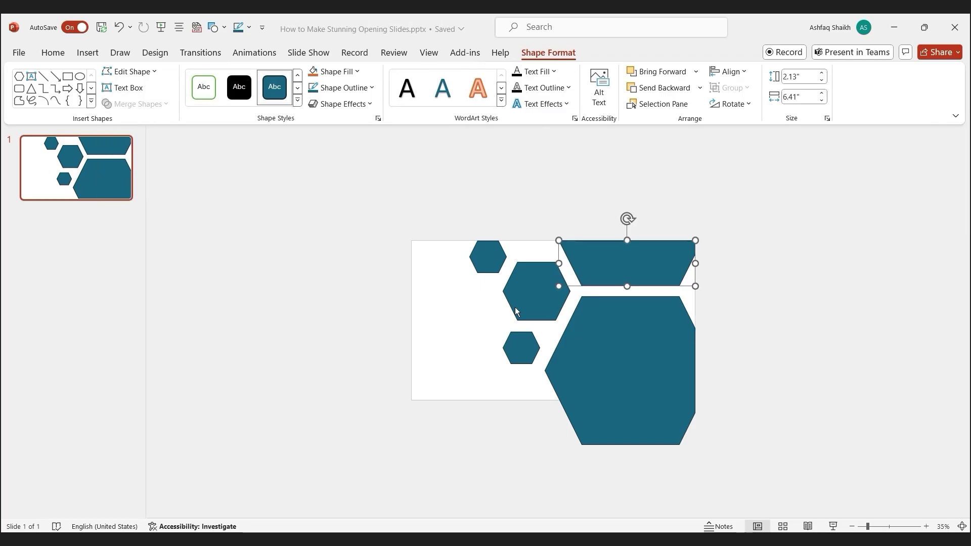
{"action": "left_click", "coordinate": [448, 135]}
Cut away the bottom hexagon's overflow below the slide, then zoom so the slide fills the view
{"action": "left_click", "coordinate": [546, 81]}
{"action": "left_click", "coordinate": [589, 133]}
{"action": "left_click_drag", "start_coordinate": [775, 490], "coordinate": [485, 403]}
{"action": "left_click", "coordinate": [562, 450], "text": "shift"}
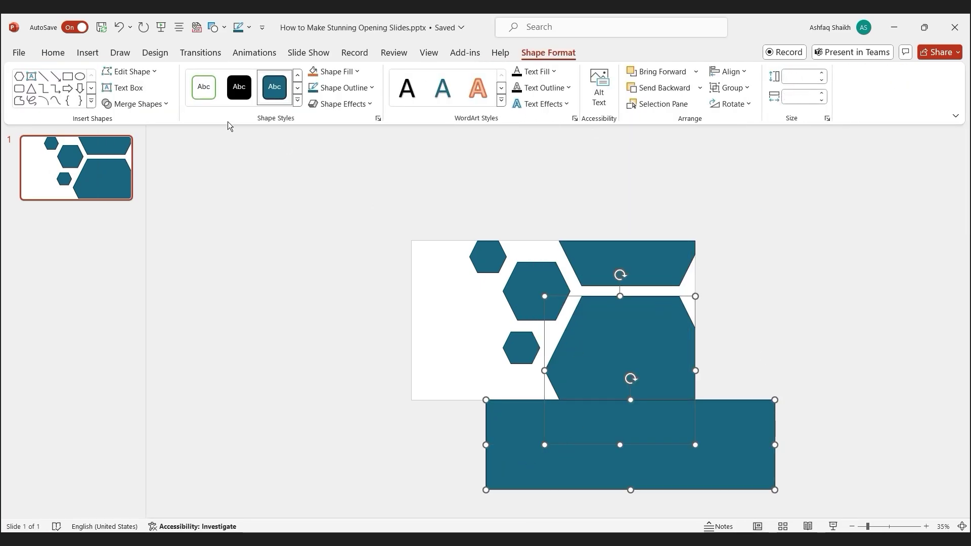
{"action": "left_click", "coordinate": [135, 104]}
{"action": "left_click", "coordinate": [134, 188]}
{"action": "left_click", "coordinate": [732, 396]}
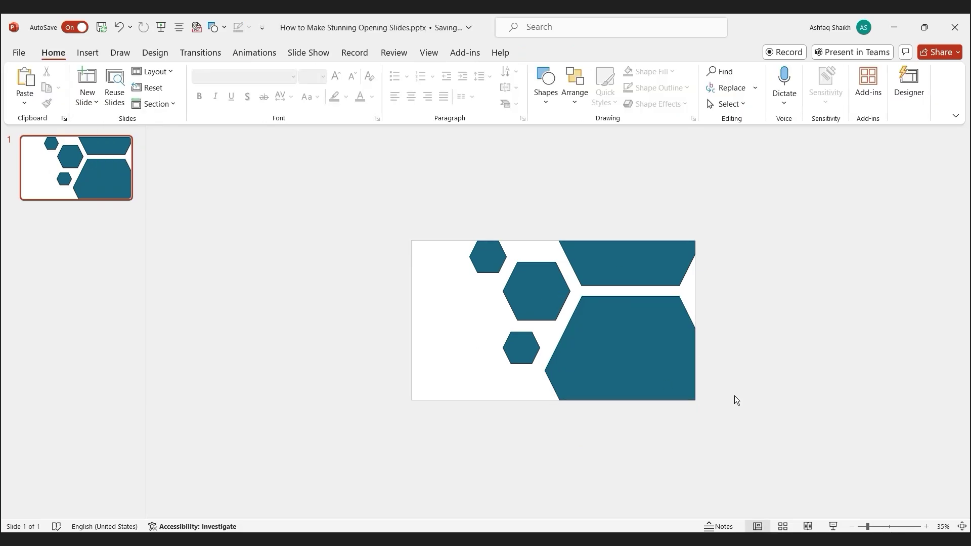
{"action": "left_click_drag", "start_coordinate": [870, 527], "coordinate": [879, 526]}
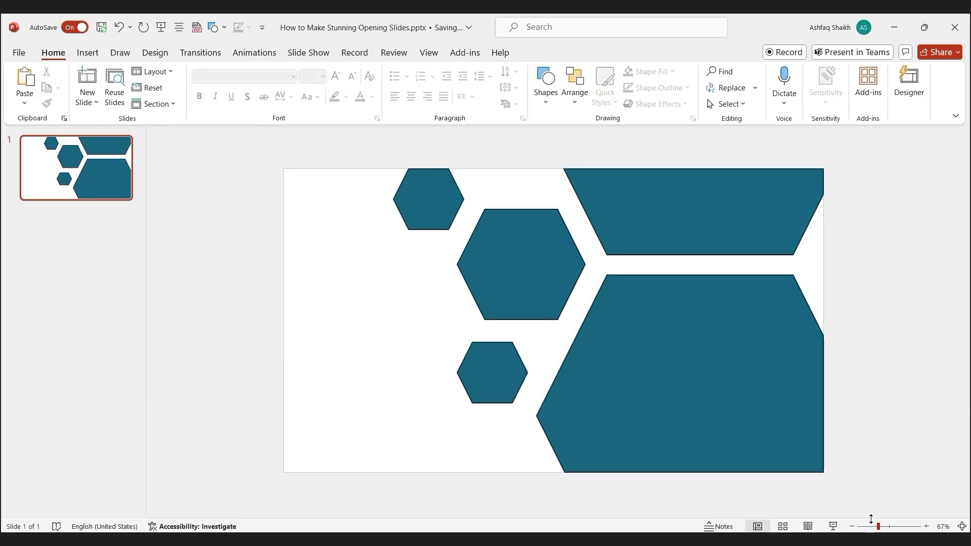
Union all five hexagon pieces into one 7.5" x 10.63" shape and remove its outline
{"action": "left_click", "coordinate": [680, 391]}
{"action": "left_click", "coordinate": [494, 373], "text": "shift"}
{"action": "left_click", "coordinate": [511, 260], "text": "shift"}
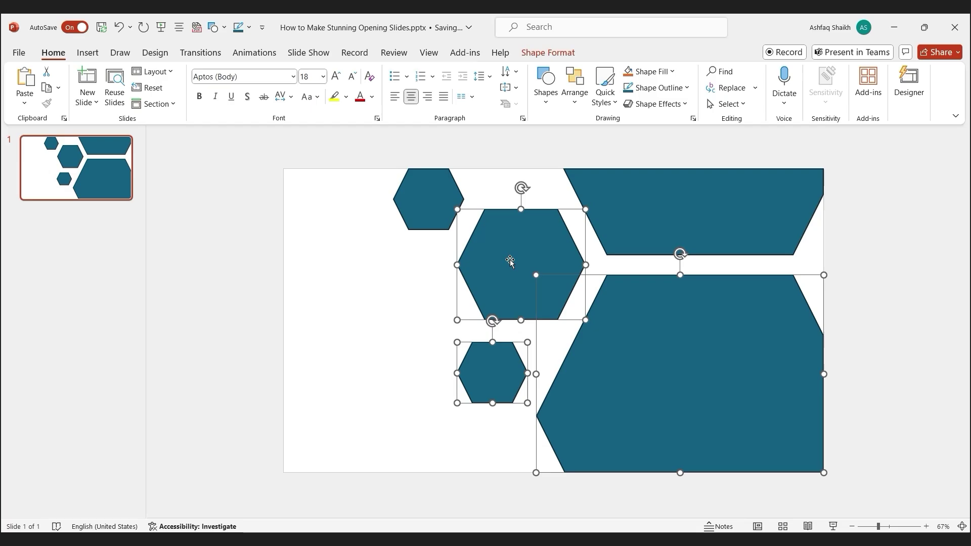
{"action": "left_click", "coordinate": [632, 212], "text": "shift"}
{"action": "left_click", "coordinate": [430, 200], "text": "shift"}
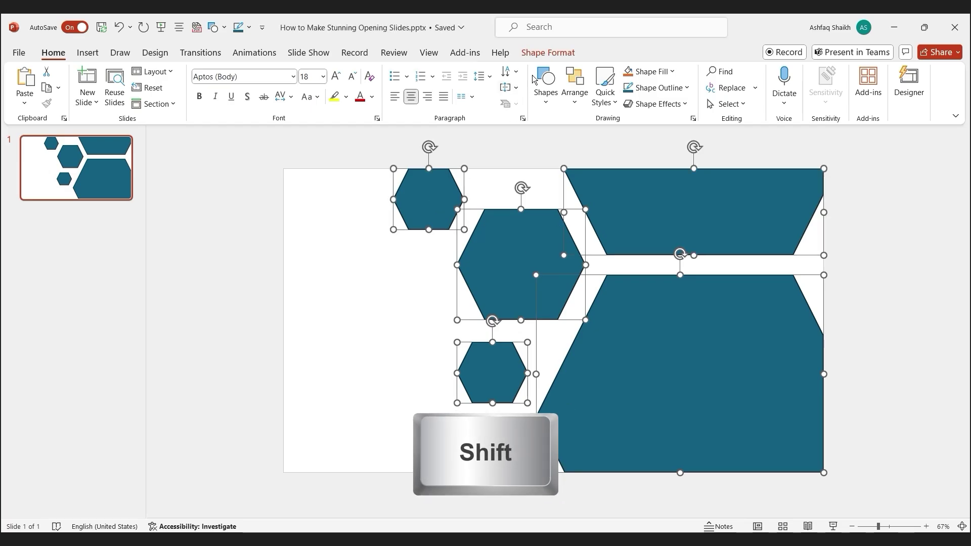
{"action": "left_click", "coordinate": [539, 55]}
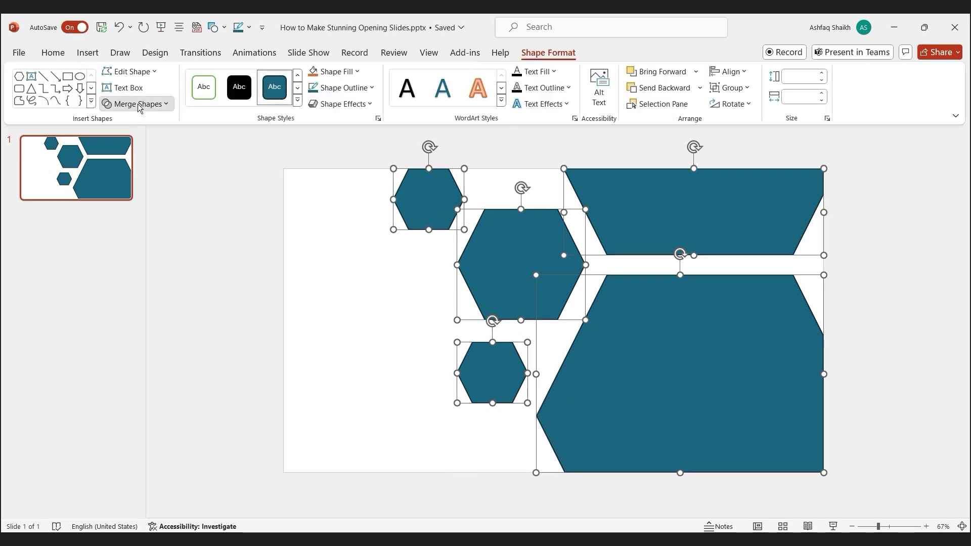
{"action": "left_click", "coordinate": [138, 104]}
{"action": "left_click", "coordinate": [128, 122]}
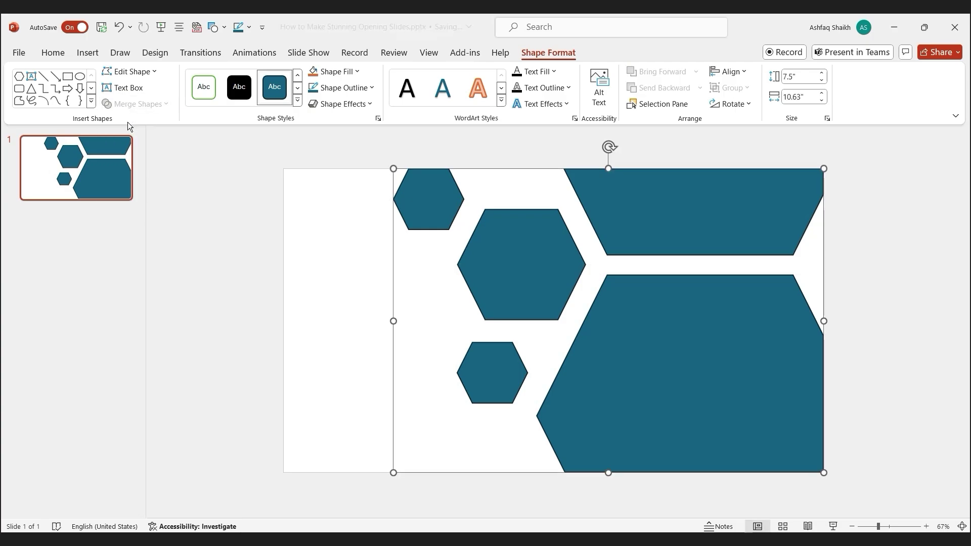
{"action": "left_click", "coordinate": [370, 89]}
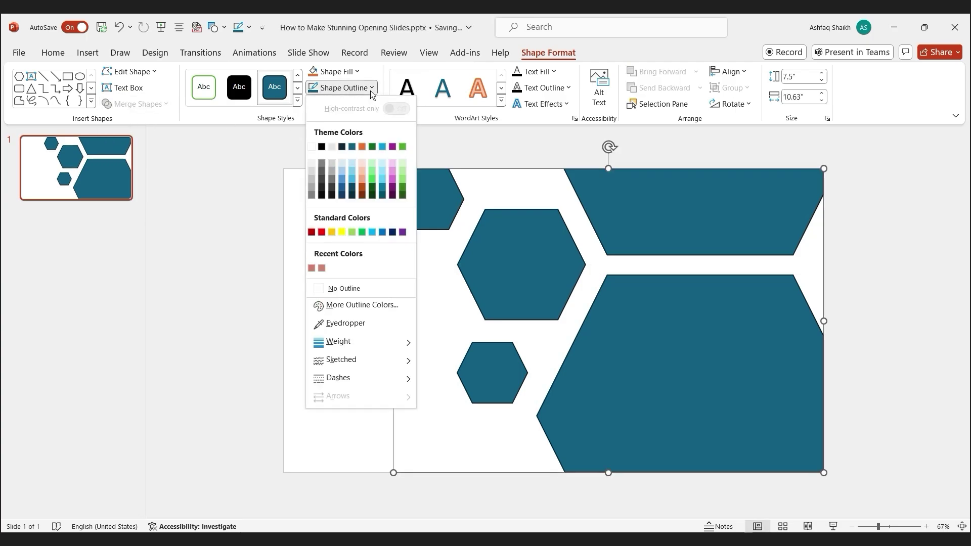
{"action": "left_click", "coordinate": [344, 289]}
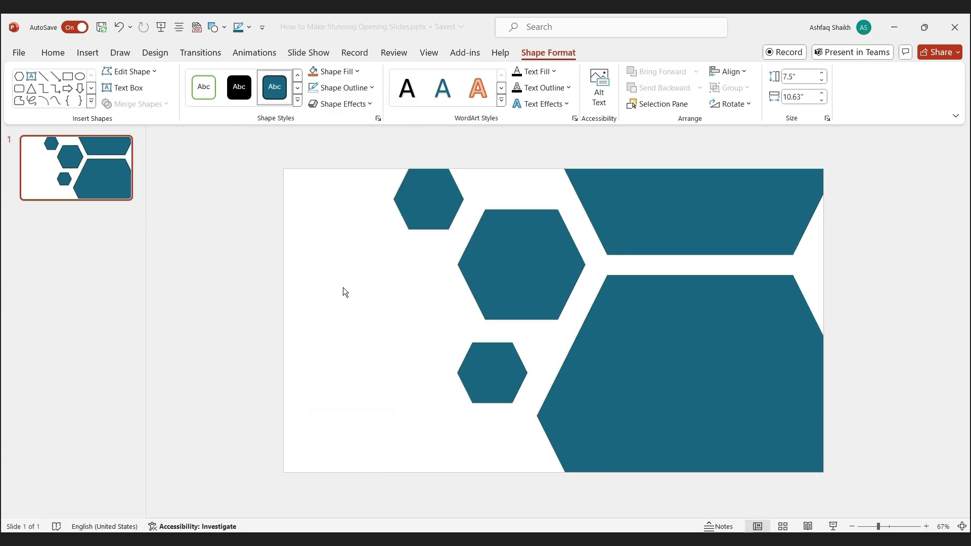
{"action": "left_click", "coordinate": [344, 292]}
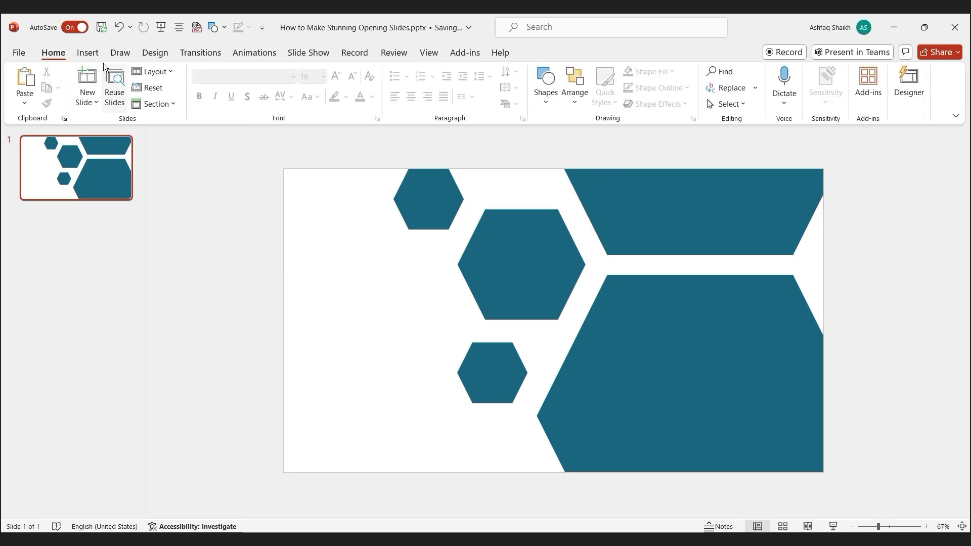
Insert the mountain photo found by searching 'Landscape' in the stock images library
{"action": "left_click", "coordinate": [90, 53]}
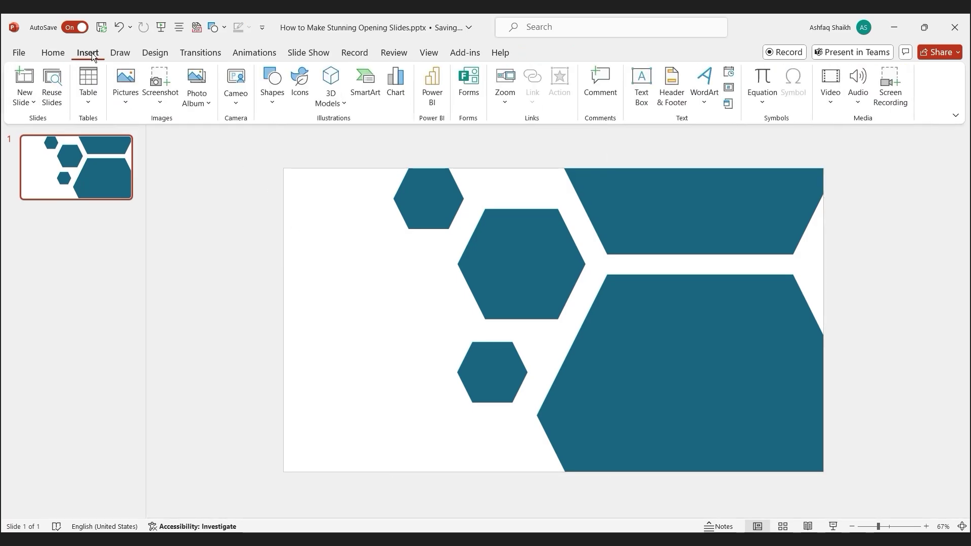
{"action": "left_click", "coordinate": [299, 93]}
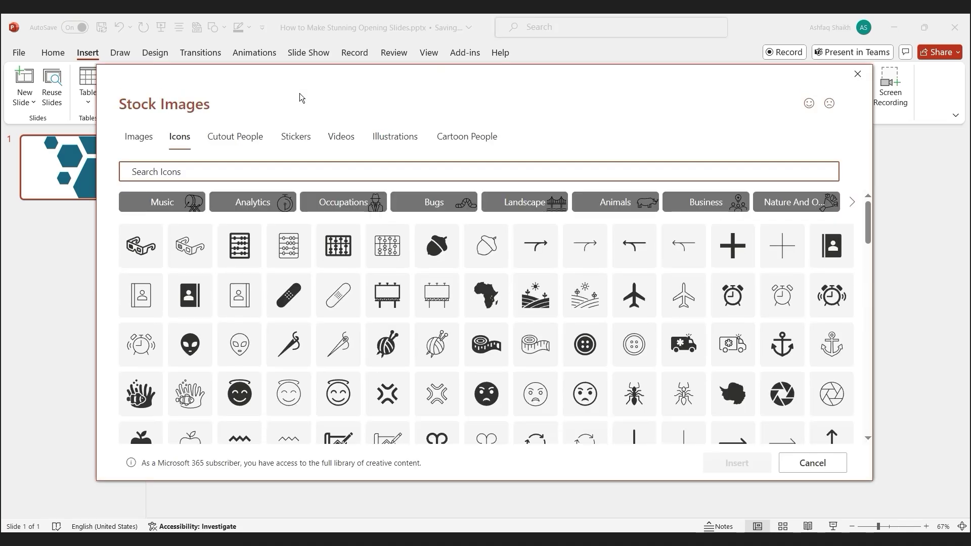
{"action": "left_click", "coordinate": [139, 143]}
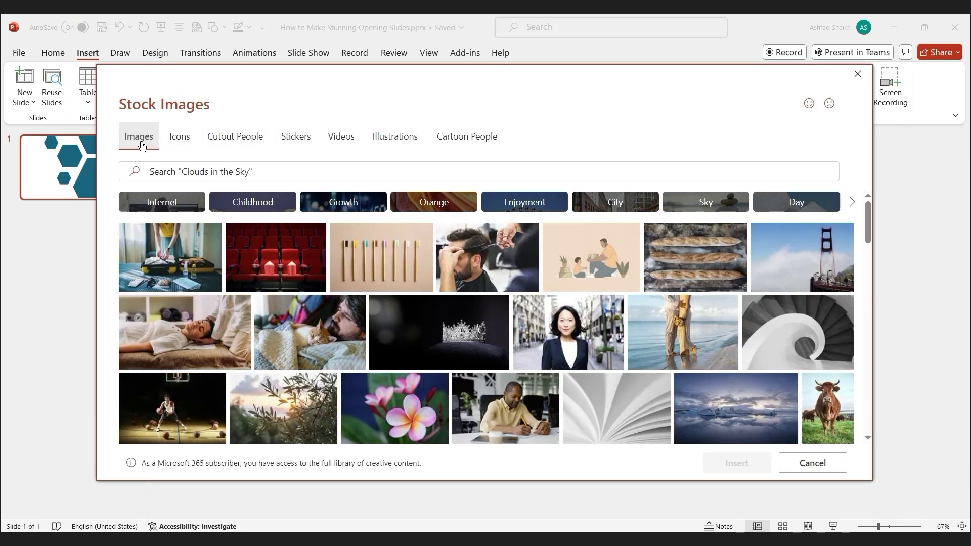
{"action": "left_click", "coordinate": [170, 175]}
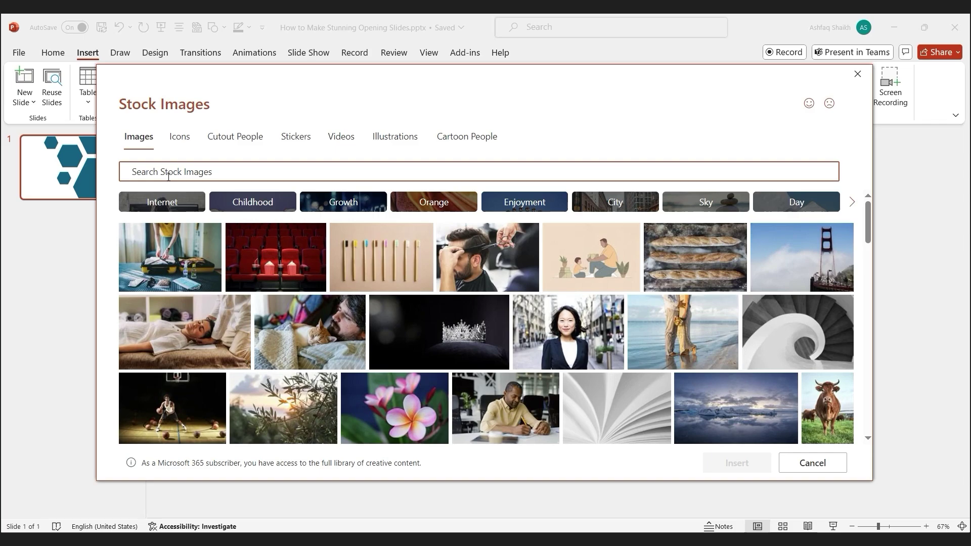
{"action": "type", "text": "Landscape"}
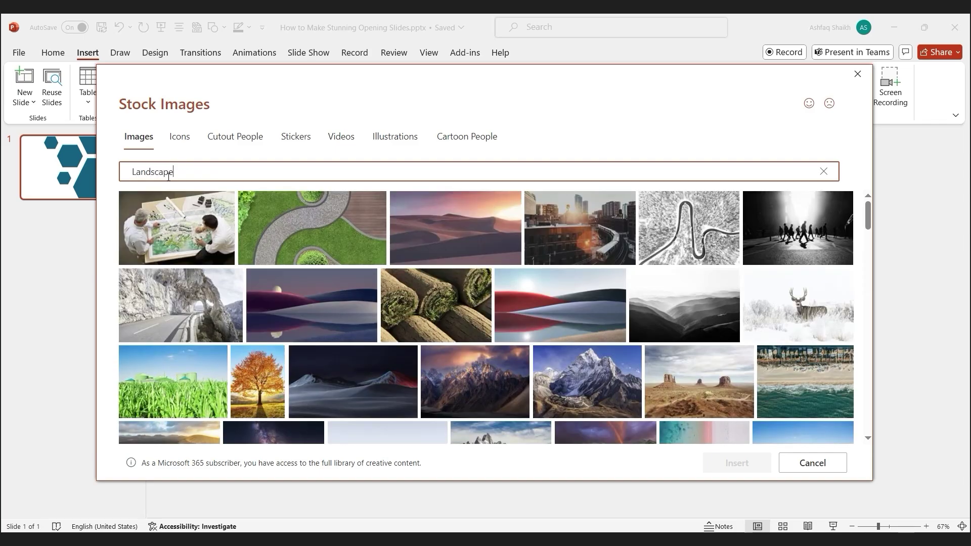
{"action": "left_click", "coordinate": [503, 380]}
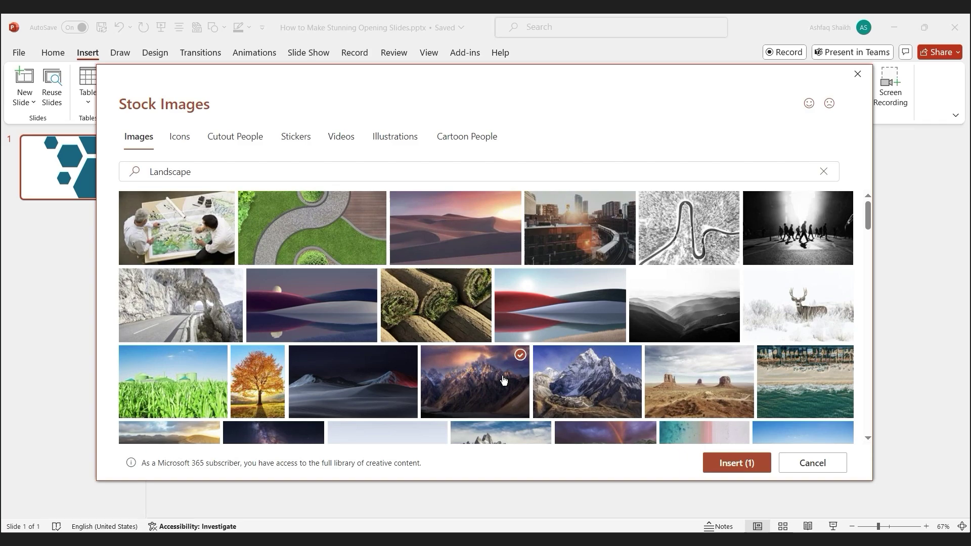
{"action": "left_click", "coordinate": [736, 463]}
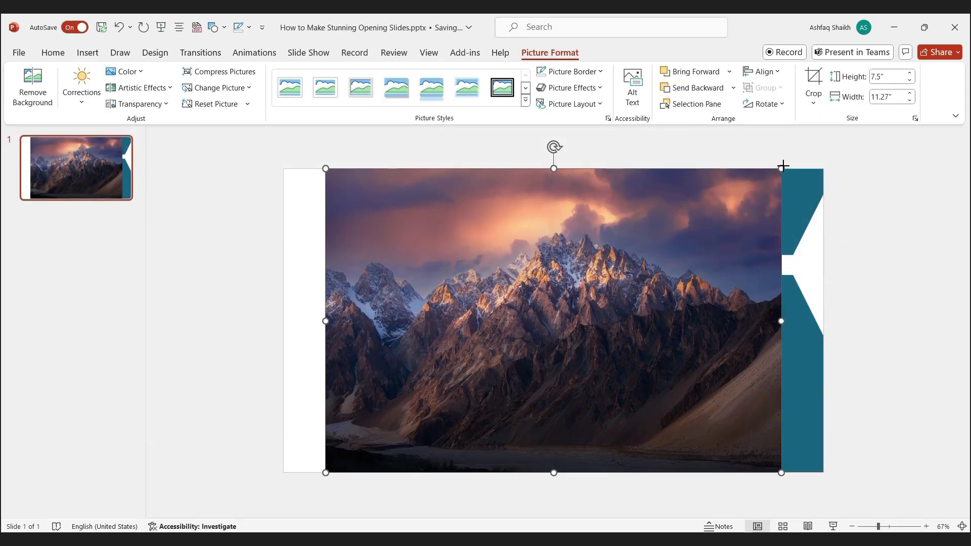
Enlarge the mountain photo, cut it to the clipboard, and select the hexagon shape
{"action": "left_click_drag", "start_coordinate": [783, 166], "coordinate": [803, 156]}
{"action": "left_click_drag", "start_coordinate": [595, 259], "coordinate": [629, 259]}
{"action": "key", "text": "ctrl+x"}
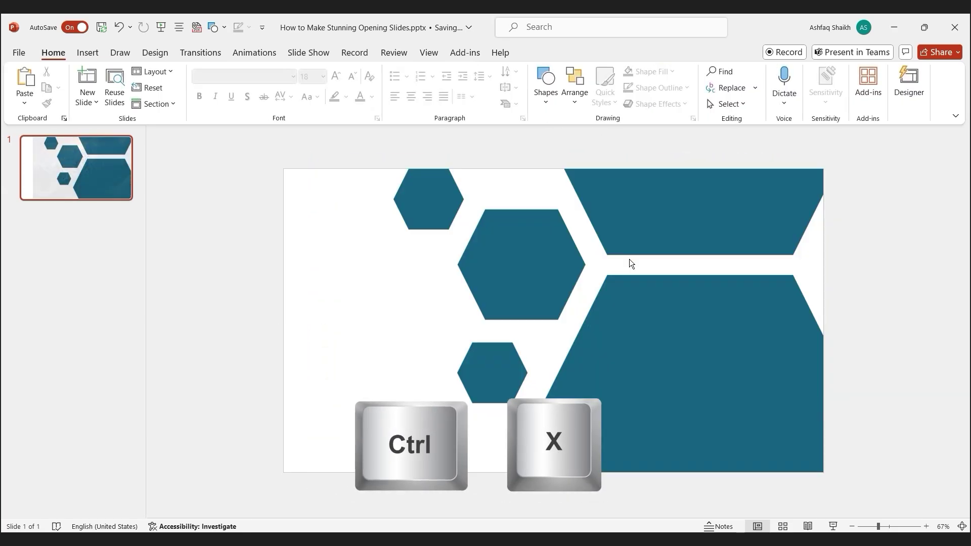
{"action": "left_click", "coordinate": [627, 222]}
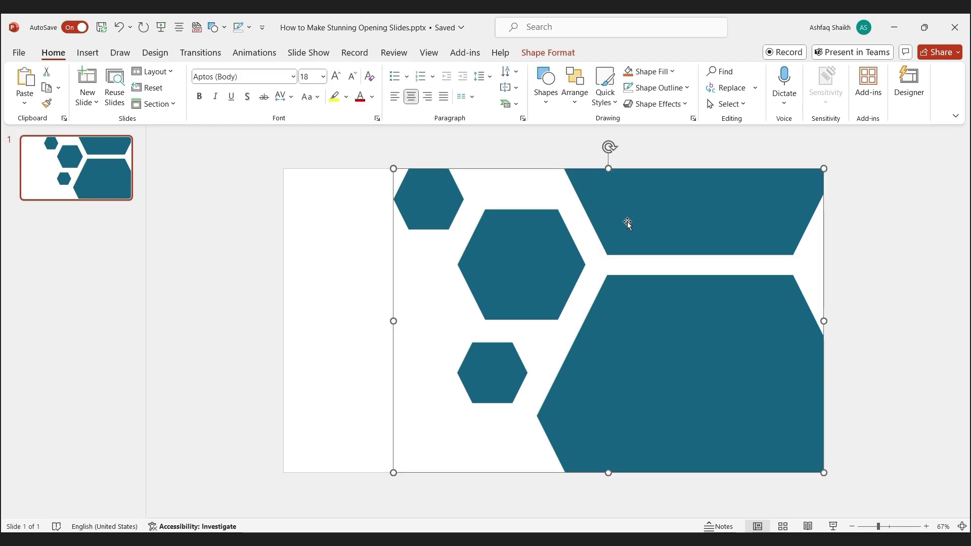
{"action": "right_click", "coordinate": [627, 223]}
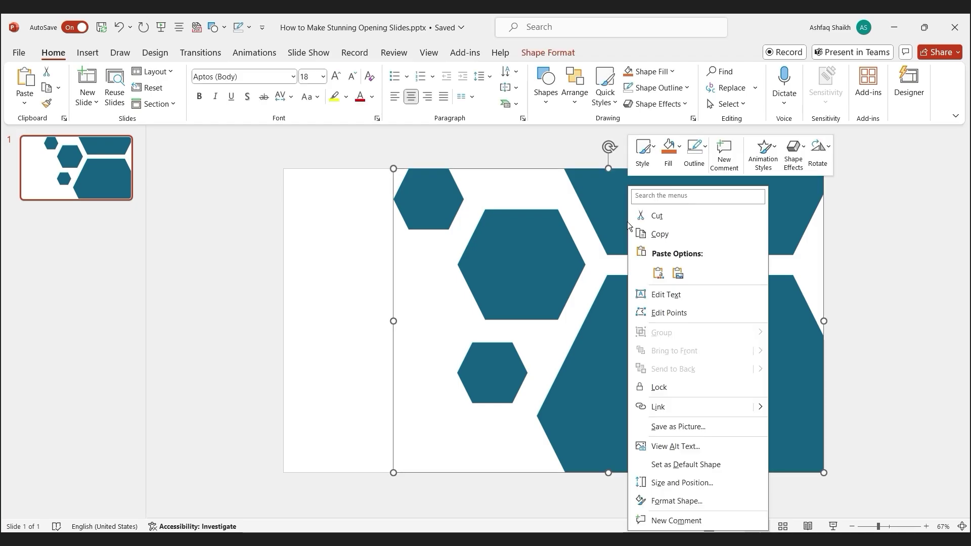
Give the hexagon shape a picture fill from the clipboard photo with Rotate with shape turned off
{"action": "left_click", "coordinate": [653, 503]}
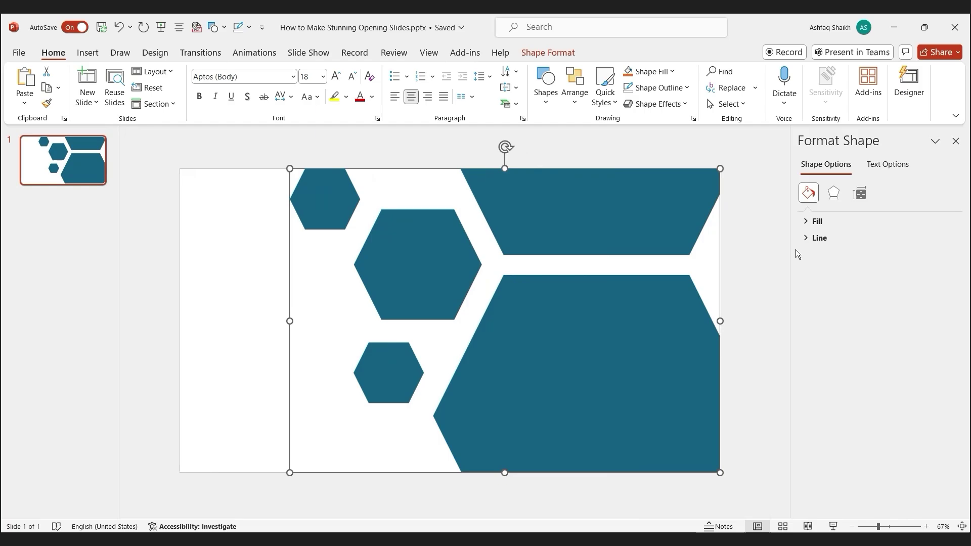
{"action": "left_click", "coordinate": [820, 223]}
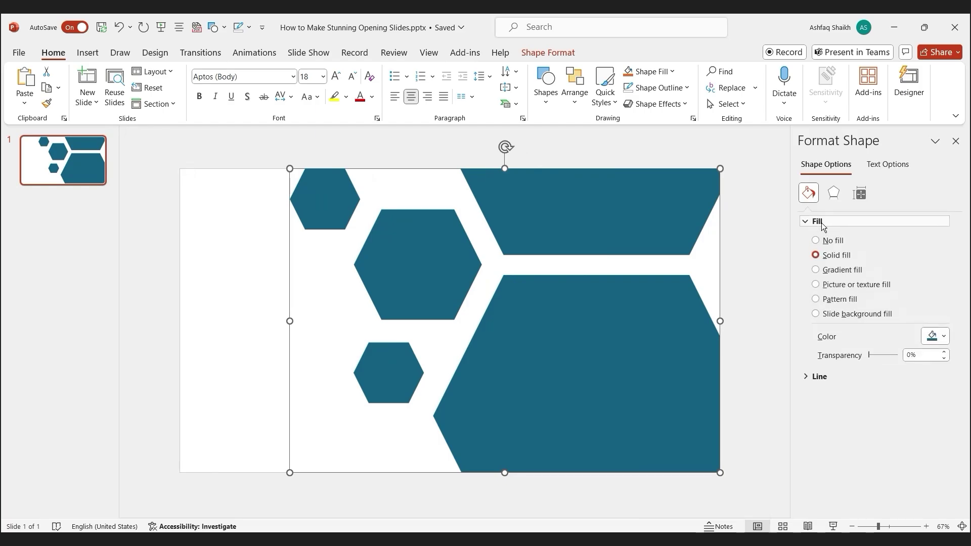
{"action": "left_click", "coordinate": [817, 285]}
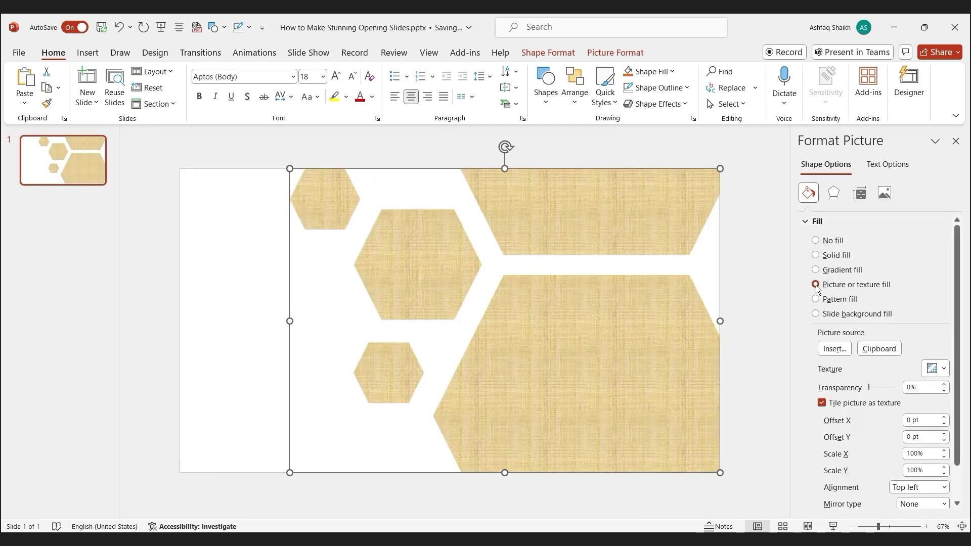
{"action": "left_click", "coordinate": [877, 349]}
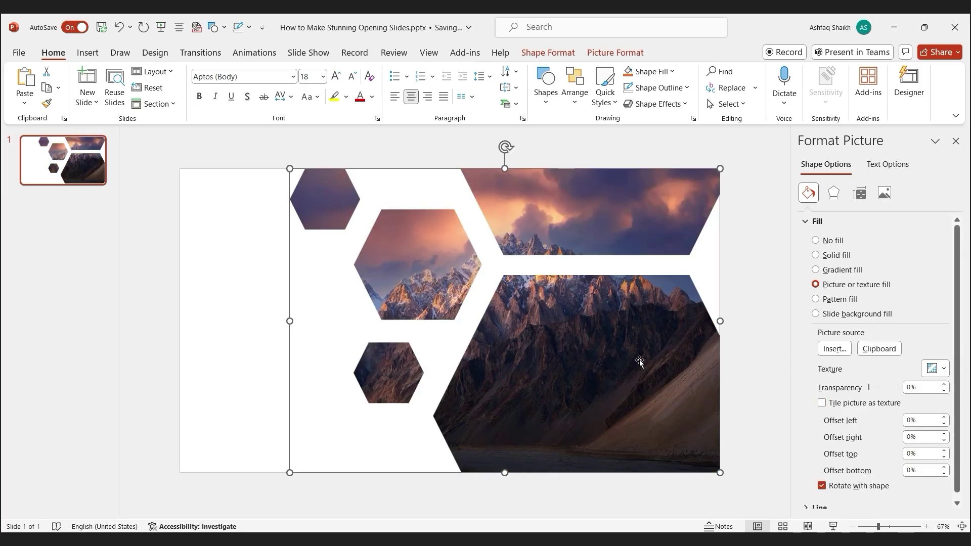
{"action": "left_click", "coordinate": [822, 486]}
{"action": "left_click_drag", "start_coordinate": [506, 147], "coordinate": [483, 148]}
{"action": "left_click", "coordinate": [821, 403]}
Apply an Inside: Top shadow with 16 pt distance, 15 pt blur and 43% transparency
{"action": "left_click", "coordinate": [834, 194]}
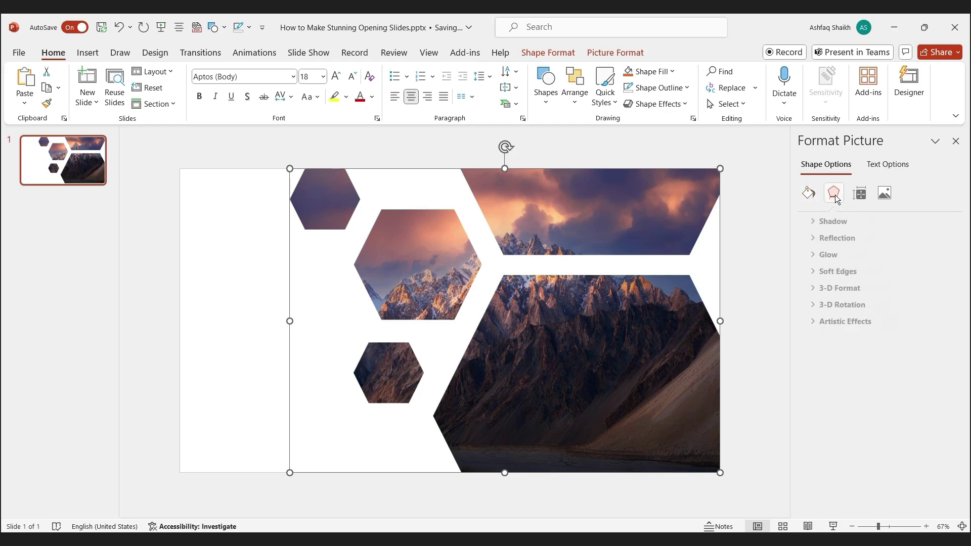
{"action": "left_click", "coordinate": [832, 224]}
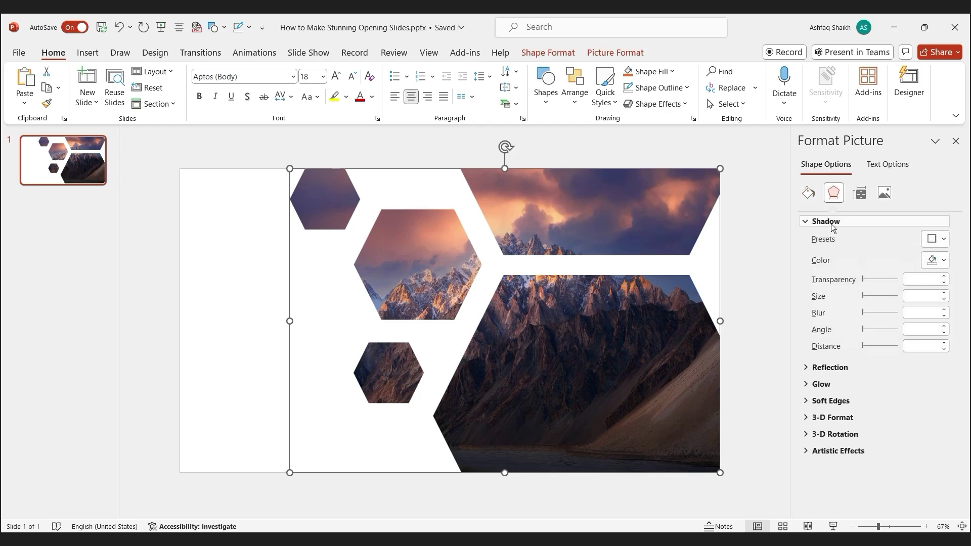
{"action": "left_click", "coordinate": [936, 239]}
{"action": "left_click", "coordinate": [905, 475]}
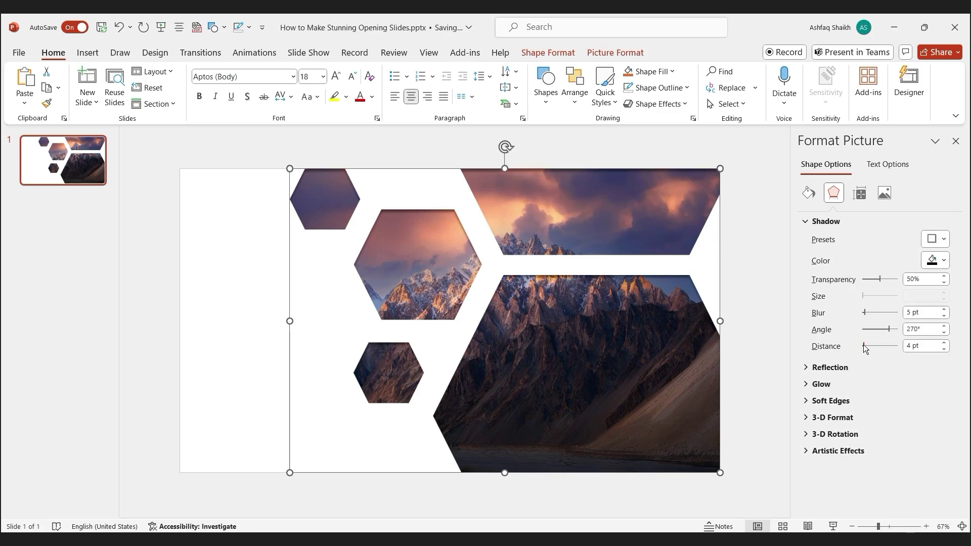
{"action": "left_click_drag", "start_coordinate": [863, 344], "coordinate": [869, 312]}
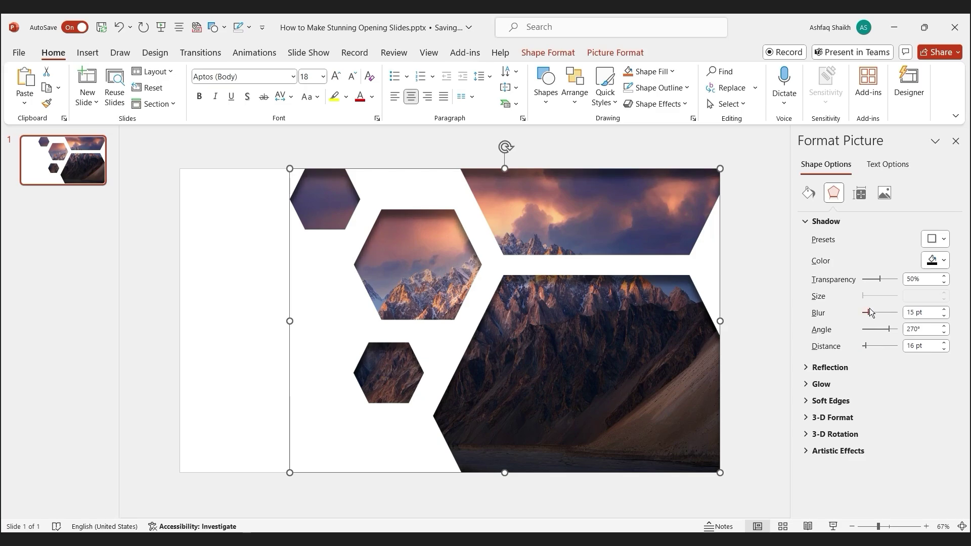
{"action": "left_click_drag", "start_coordinate": [880, 278], "coordinate": [878, 278]}
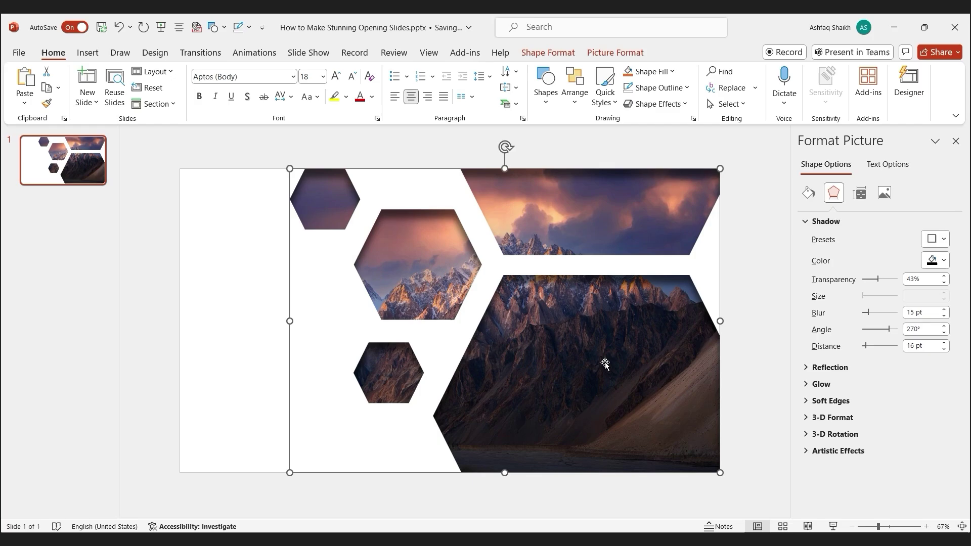
Add a text box reading 'Landscape' to the left of the hexagons
{"action": "left_click", "coordinate": [237, 289]}
{"action": "left_click", "coordinate": [553, 96]}
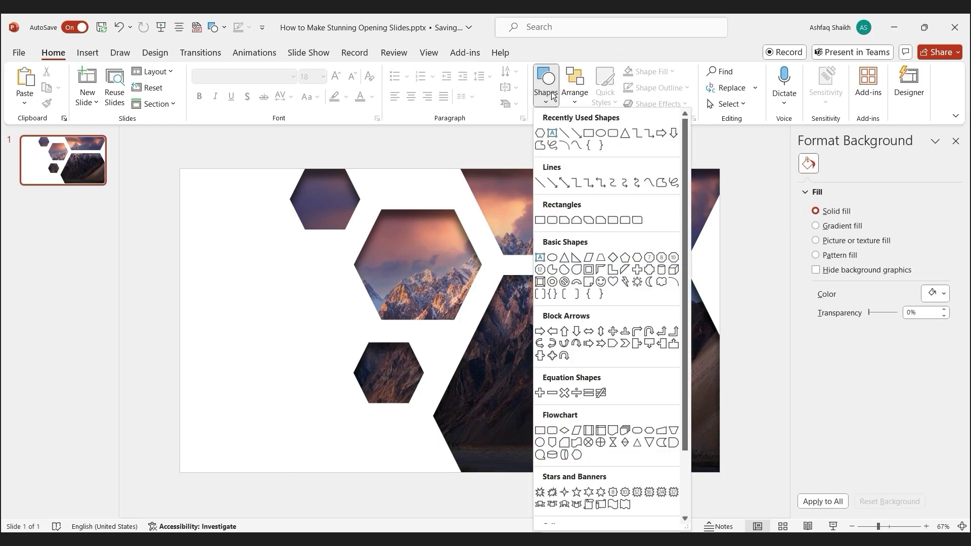
{"action": "left_click", "coordinate": [553, 133]}
{"action": "left_click_drag", "start_coordinate": [200, 268], "coordinate": [345, 298]}
{"action": "type", "text": "Land"}
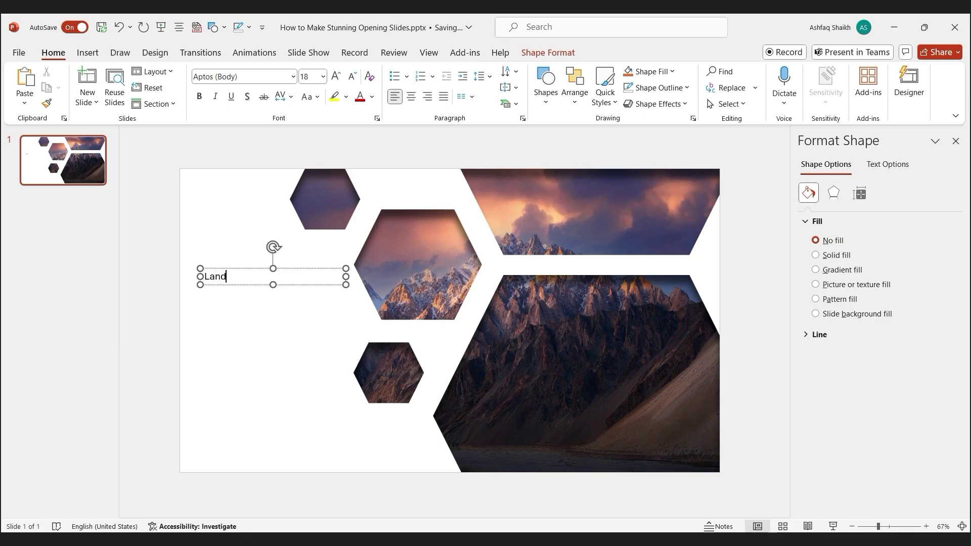
{"action": "type", "text": "scape"}
{"action": "key", "text": "Escape"}
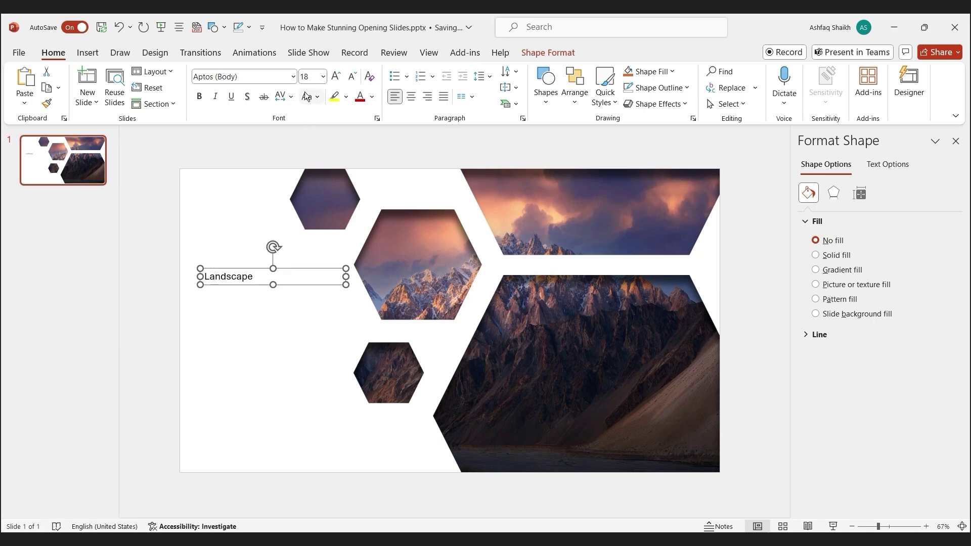
Format the title as bold Aptos (Body) in UPPERCASE
{"action": "left_click", "coordinate": [294, 77]}
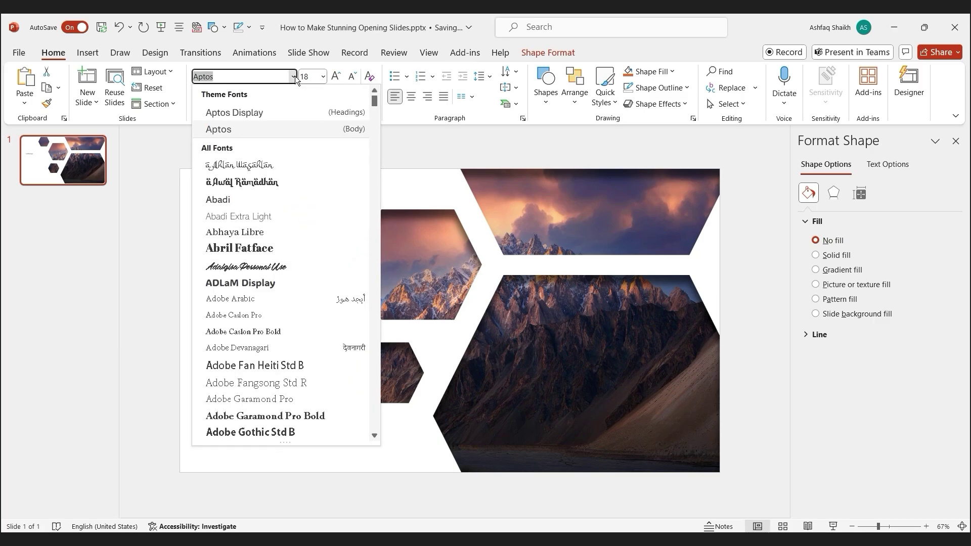
{"action": "left_click", "coordinate": [262, 132]}
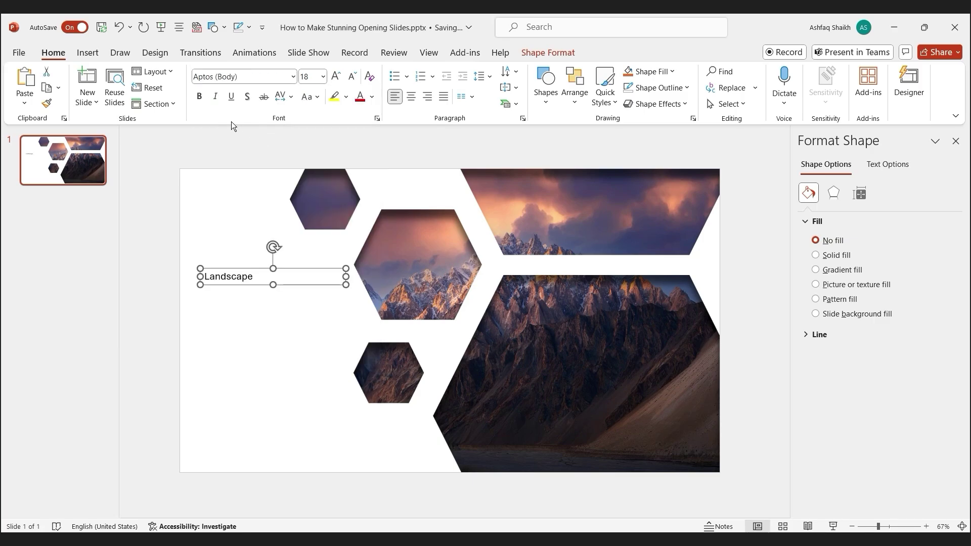
{"action": "left_click", "coordinate": [200, 99]}
{"action": "left_click", "coordinate": [316, 98]}
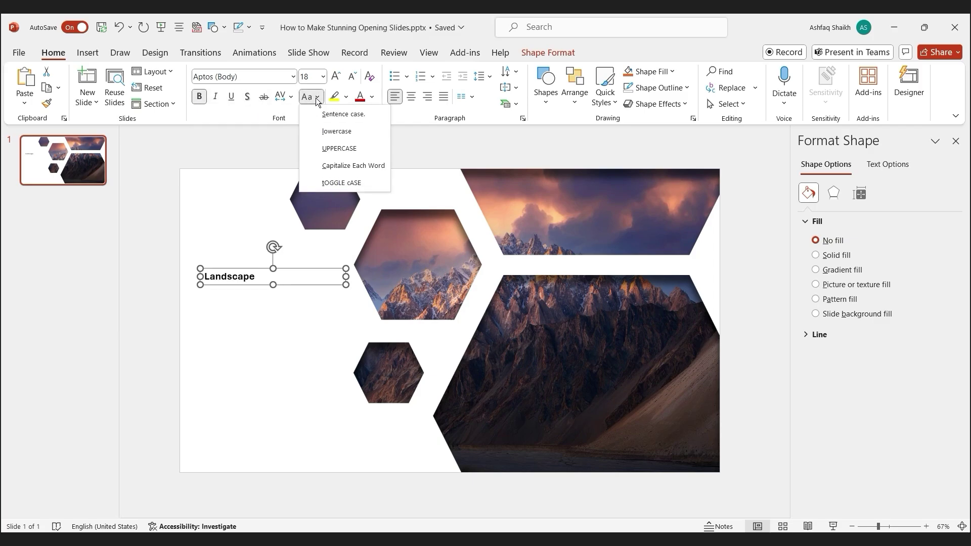
{"action": "left_click", "coordinate": [330, 150]}
Raise the title to 44 pt and widen its box so LANDSCAPE fits on one line
{"action": "left_click", "coordinate": [336, 77]}
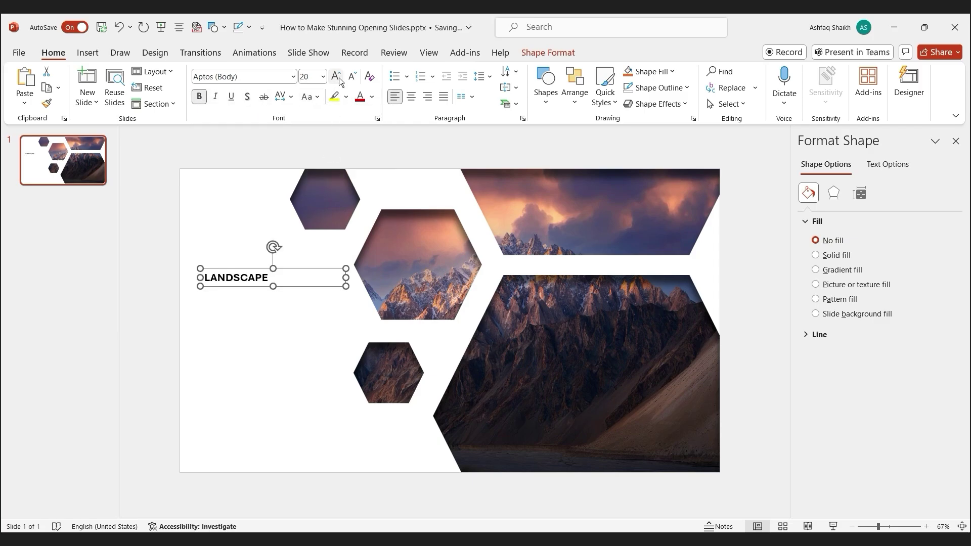
{"action": "left_click", "coordinate": [336, 76]}
{"action": "left_click", "coordinate": [336, 77]}
{"action": "left_click", "coordinate": [336, 77]}
{"action": "left_click", "coordinate": [338, 78]}
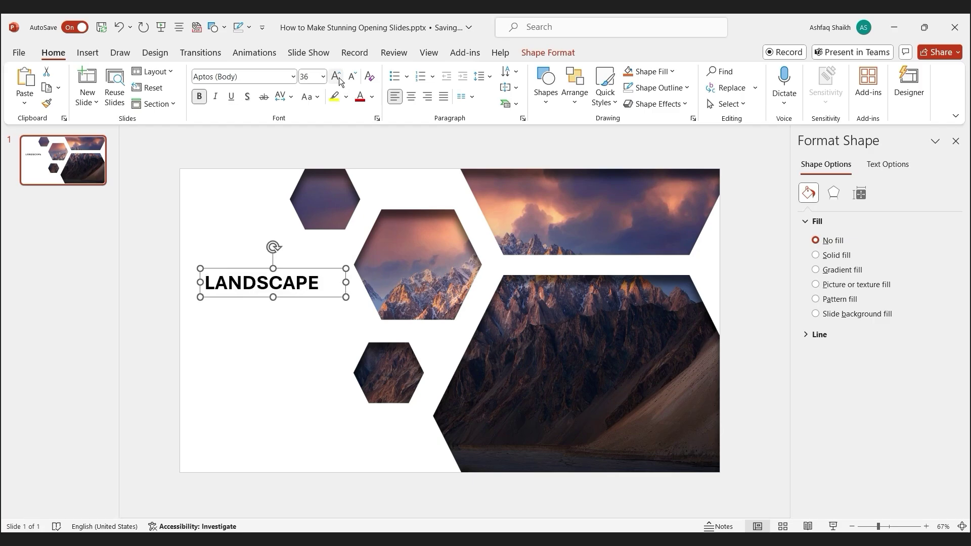
{"action": "left_click", "coordinate": [337, 78]}
{"action": "left_click", "coordinate": [337, 78]}
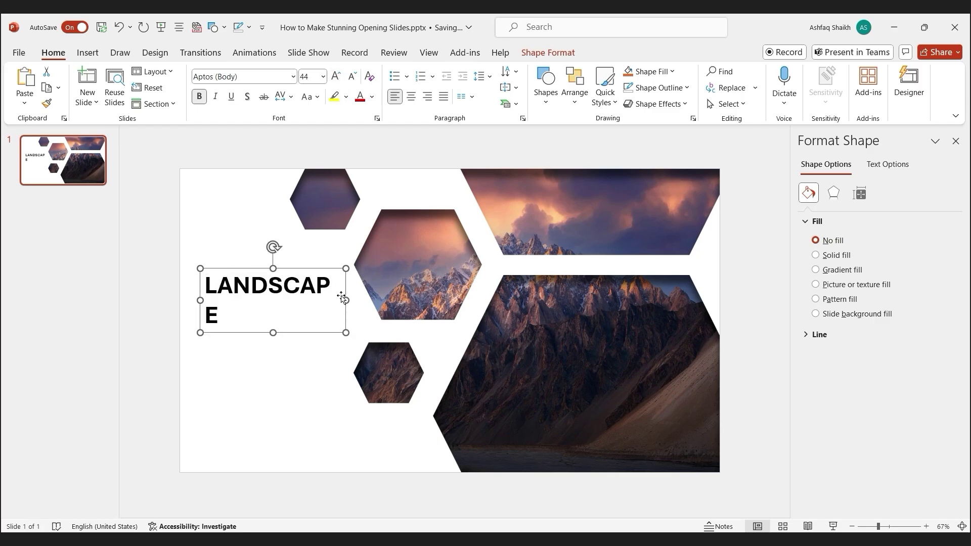
{"action": "mouse_move", "coordinate": [344, 300]}
{"action": "left_mouse_down"}
{"action": "mouse_move", "coordinate": [356, 301]}
{"action": "mouse_move", "coordinate": [343, 306]}
{"action": "mouse_move", "coordinate": [347, 317]}
{"action": "left_mouse_up"}
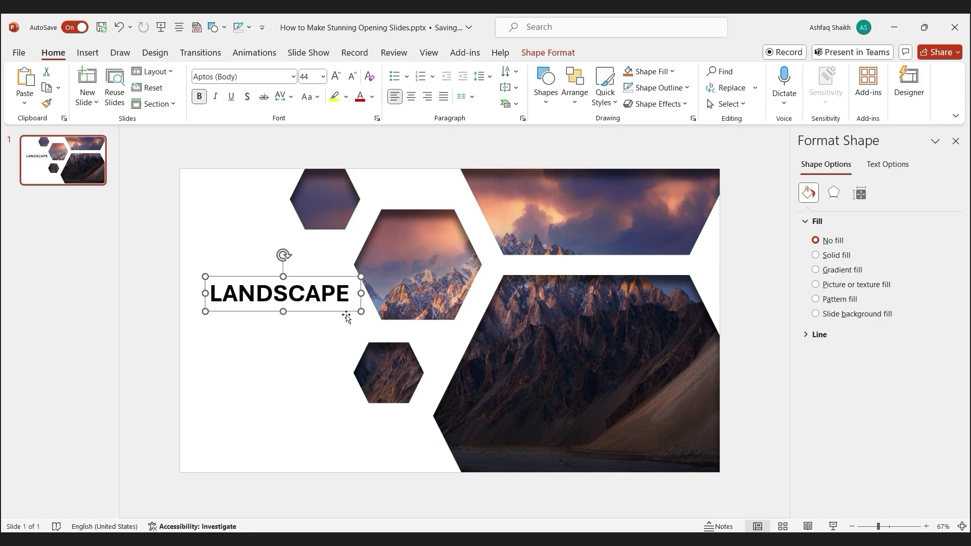
Add a text box below the title holding pasted placeholder body text
{"action": "left_click", "coordinate": [551, 108]}
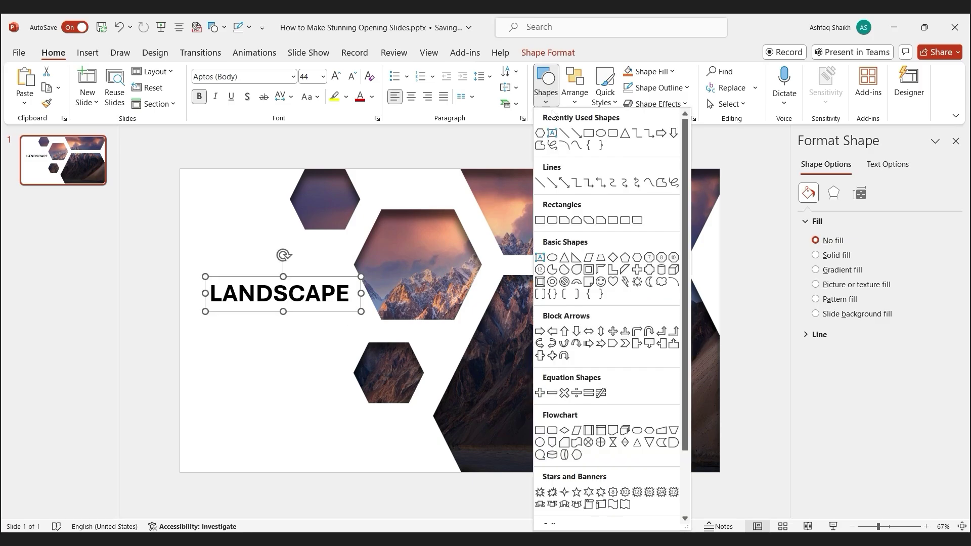
{"action": "left_click", "coordinate": [552, 133]}
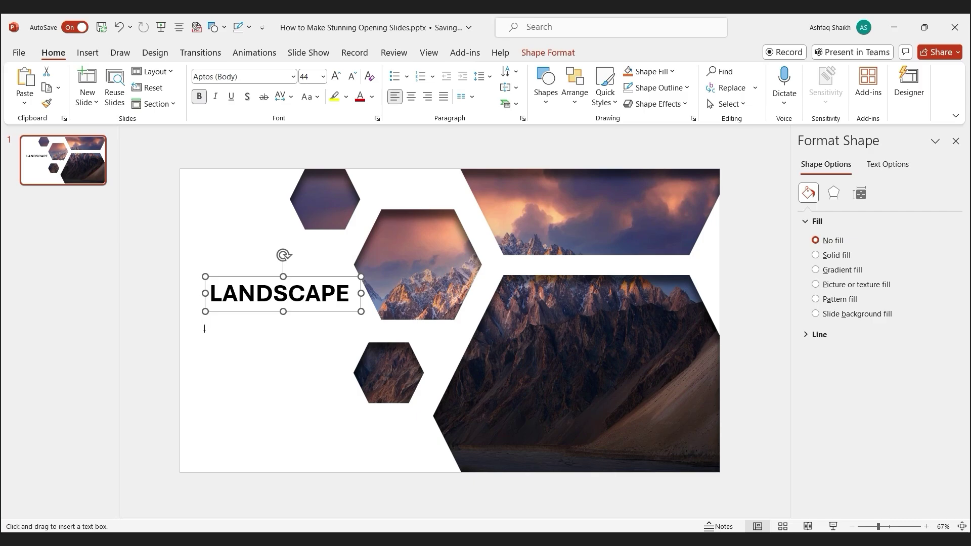
{"action": "left_click_drag", "start_coordinate": [204, 334], "coordinate": [361, 377]}
{"action": "type", "text": "Lorem ipsum dolor sit amet, consectetuer adipiscing elit. Maecenas porttitor congue massa."}
{"action": "left_click", "coordinate": [315, 397]}
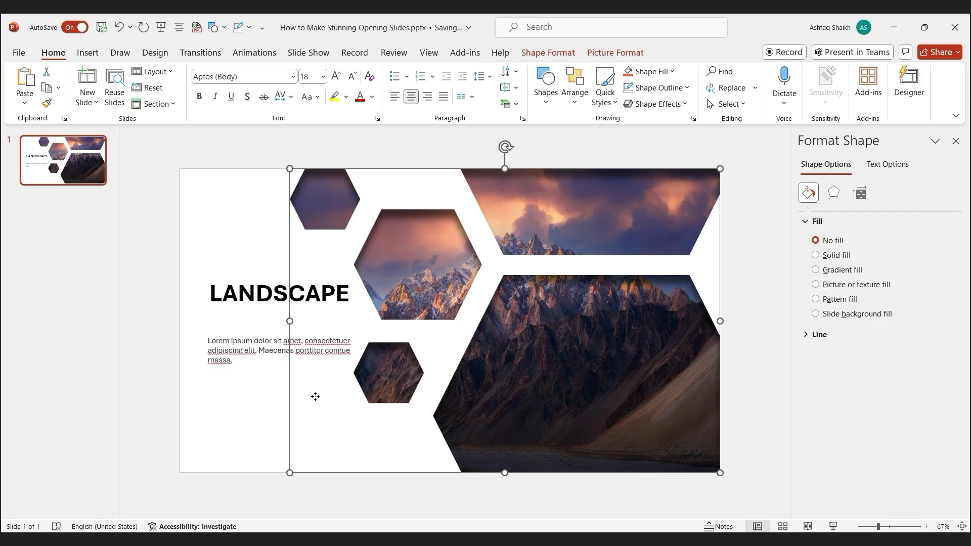
{"action": "left_click", "coordinate": [254, 375]}
{"action": "left_click", "coordinate": [254, 369]}
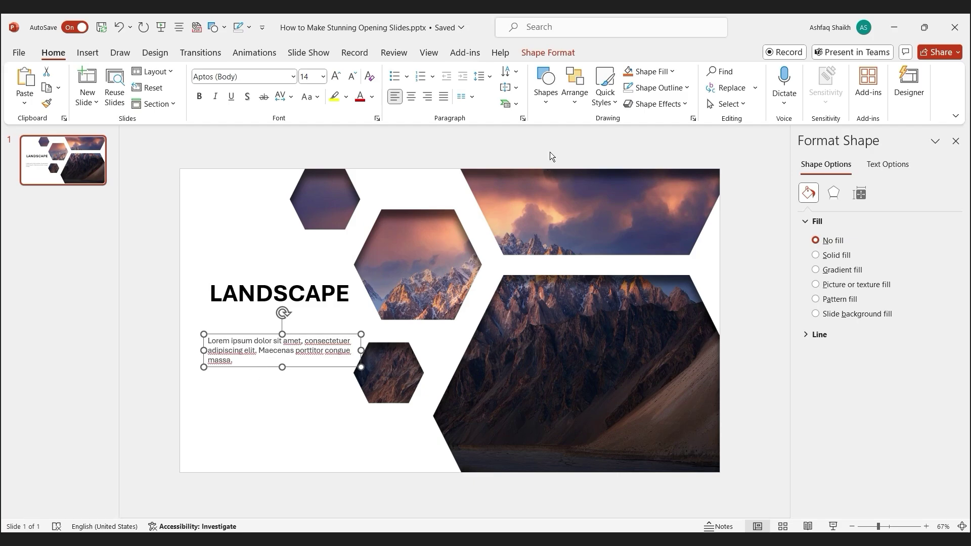
Create a bold 20 pt 'Lorem ipsum dolor sit amet' subtitle box above the body text
{"action": "left_click", "coordinate": [545, 83]}
{"action": "left_click", "coordinate": [547, 126]}
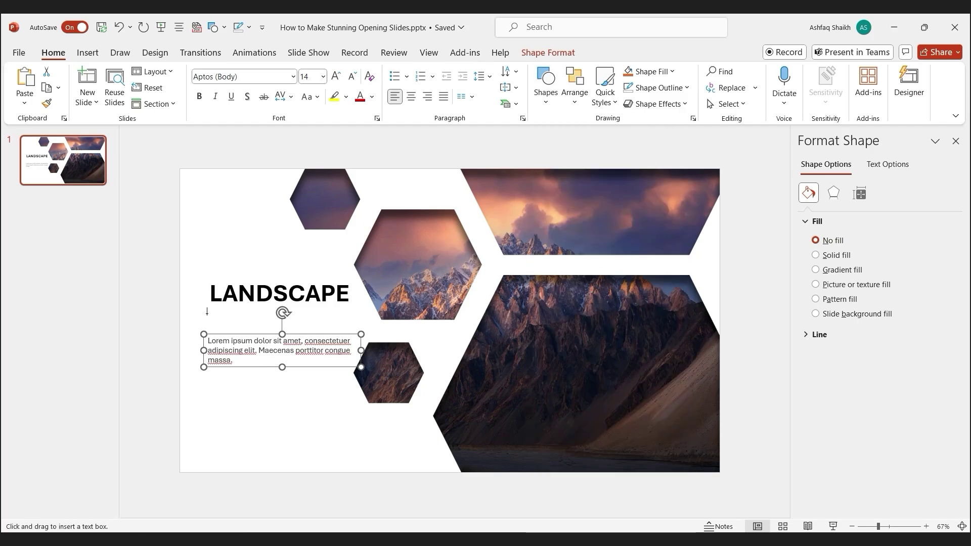
{"action": "left_click_drag", "start_coordinate": [202, 309], "coordinate": [360, 336]}
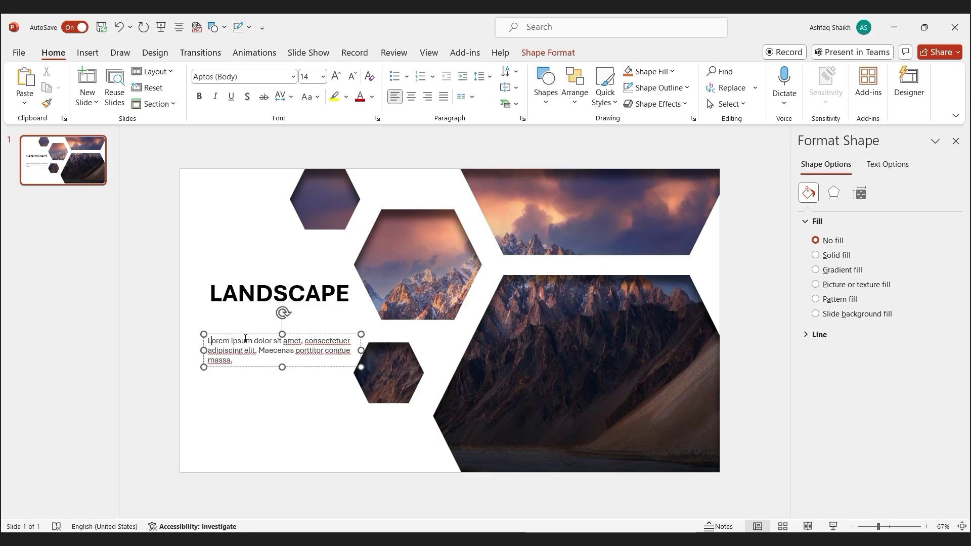
{"action": "key", "text": "ctrl+b"}
{"action": "key", "text": "ctrl+shift+period"}
{"action": "key", "text": "ctrl+shift+period"}
{"action": "key", "text": "ctrl+shift+period"}
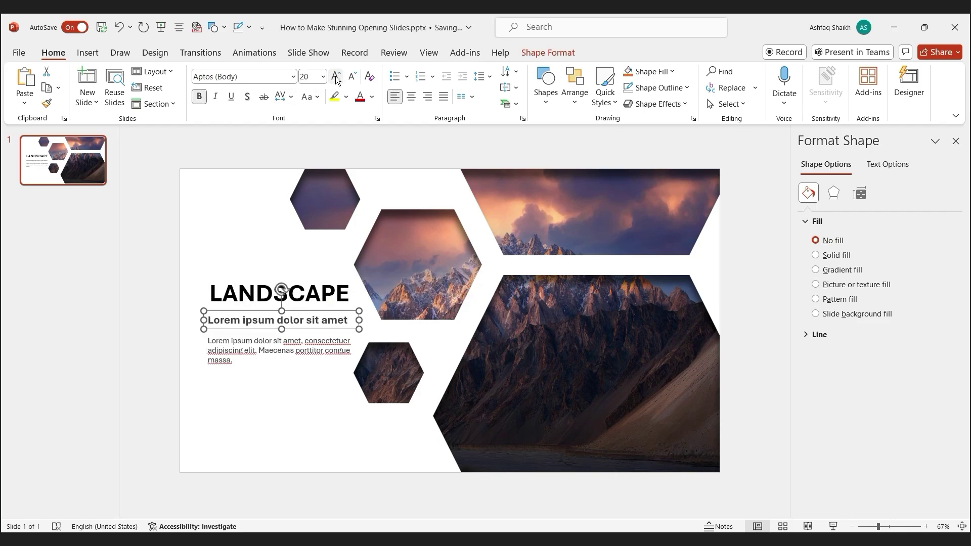
Draw a 0.54" x 2.42" rectangle button labelled 'Lorem ipsum' below the body text
{"action": "left_click", "coordinate": [229, 392]}
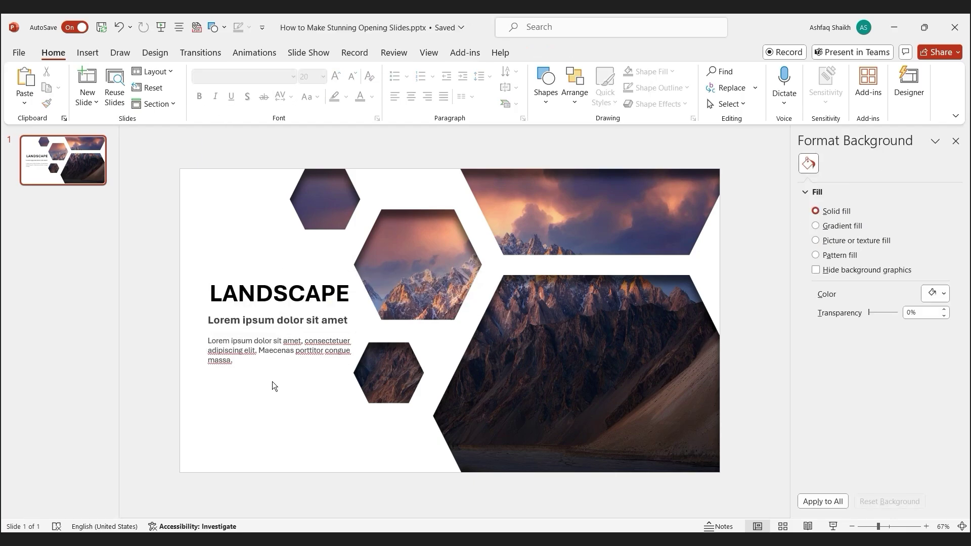
{"action": "left_click", "coordinate": [548, 99]}
{"action": "left_click", "coordinate": [593, 139]}
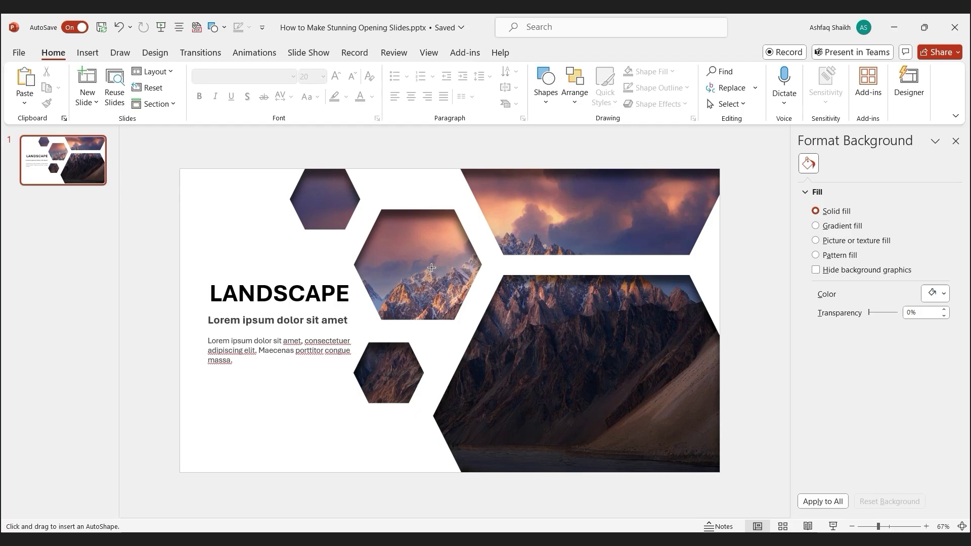
{"action": "left_click_drag", "start_coordinate": [207, 381], "coordinate": [287, 401]}
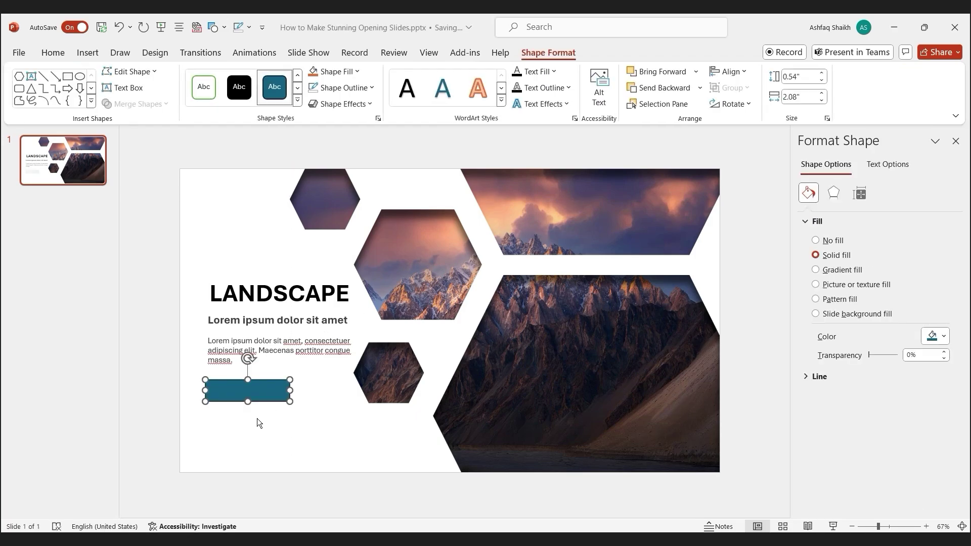
{"action": "key", "text": "shift+Tab"}
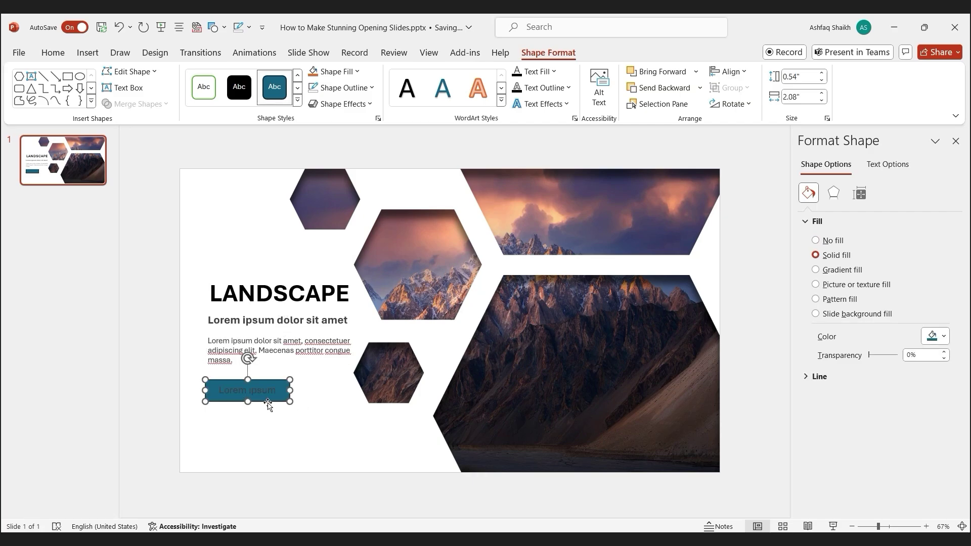
Make the button's label white and remove the rectangle's outline
{"action": "left_click", "coordinate": [891, 165]}
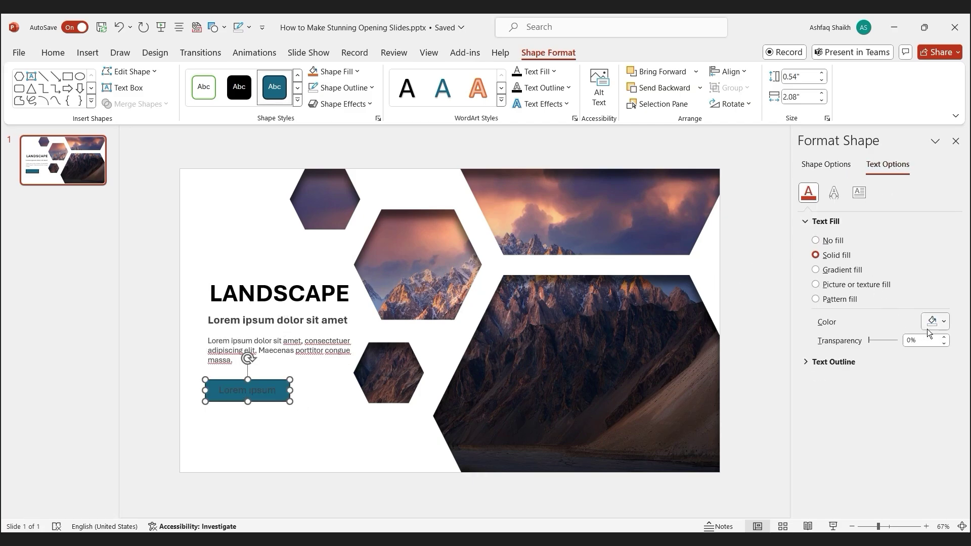
{"action": "left_click", "coordinate": [935, 322]}
{"action": "left_click", "coordinate": [815, 161]}
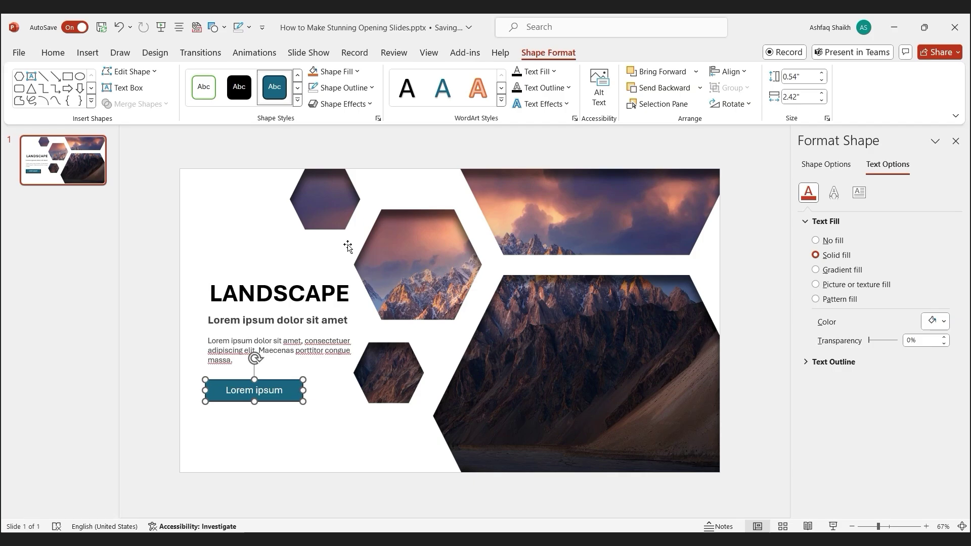
{"action": "left_click", "coordinate": [347, 91]}
{"action": "left_click", "coordinate": [369, 289]}
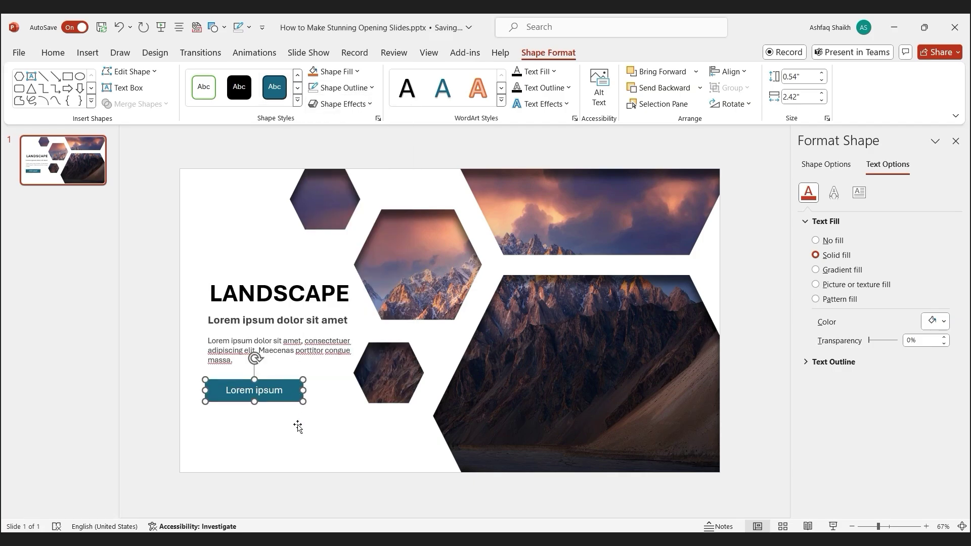
Insert the trees 'Landscape' stock icon and shrink it onto the Lorem ipsum button
{"action": "left_click", "coordinate": [87, 53]}
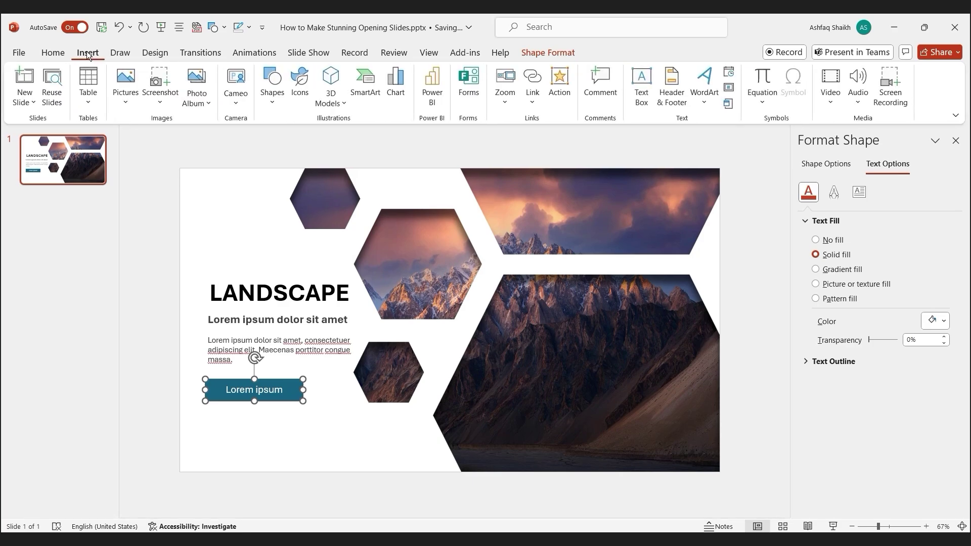
{"action": "left_click", "coordinate": [300, 83]}
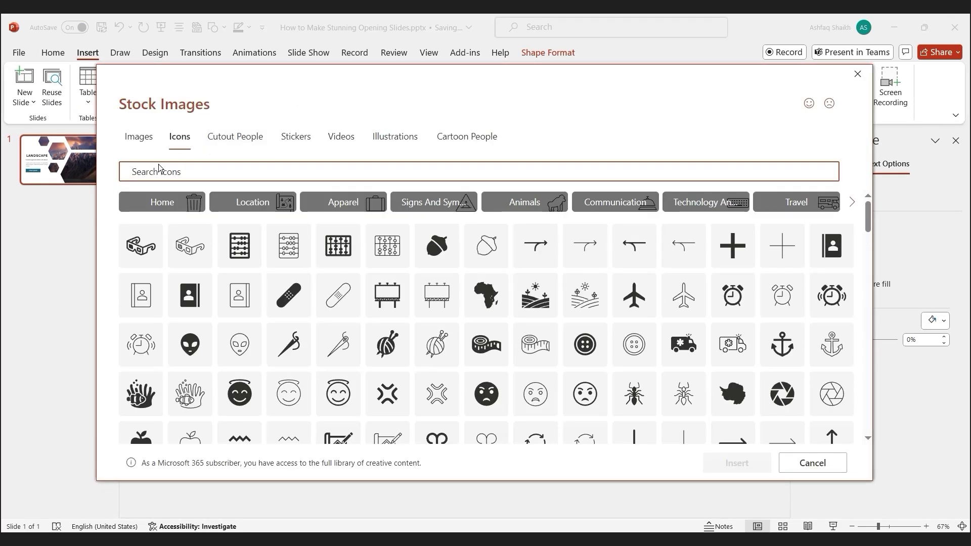
{"action": "type", "text": "Landscape"}
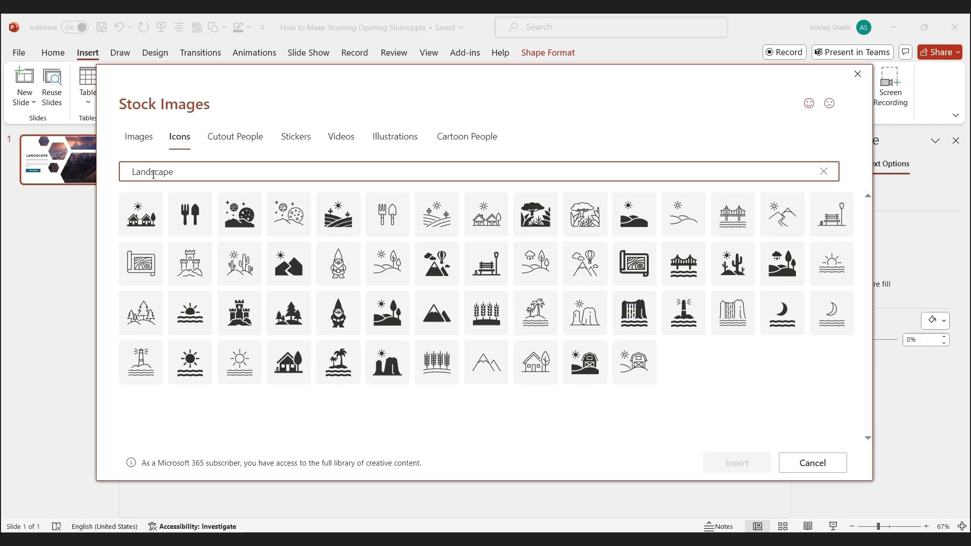
{"action": "left_click", "coordinate": [142, 324]}
{"action": "left_click", "coordinate": [715, 461]}
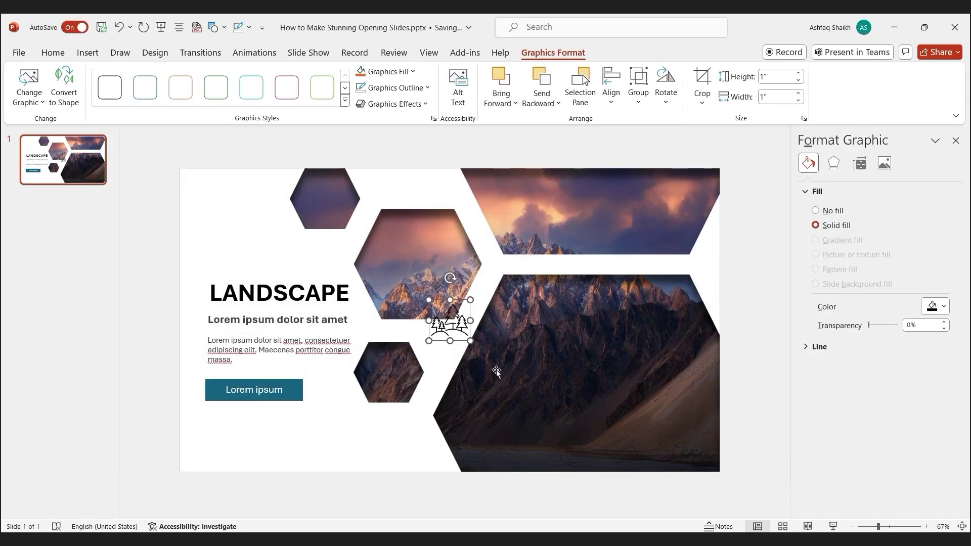
{"action": "left_click_drag", "start_coordinate": [471, 299], "coordinate": [228, 384]}
Fill the trees icon on the button white
{"action": "scroll", "coordinate": [228, 384], "scroll_direction": "up", "scroll_amount": 1, "text": "ctrl"}
{"action": "left_click", "coordinate": [186, 394]}
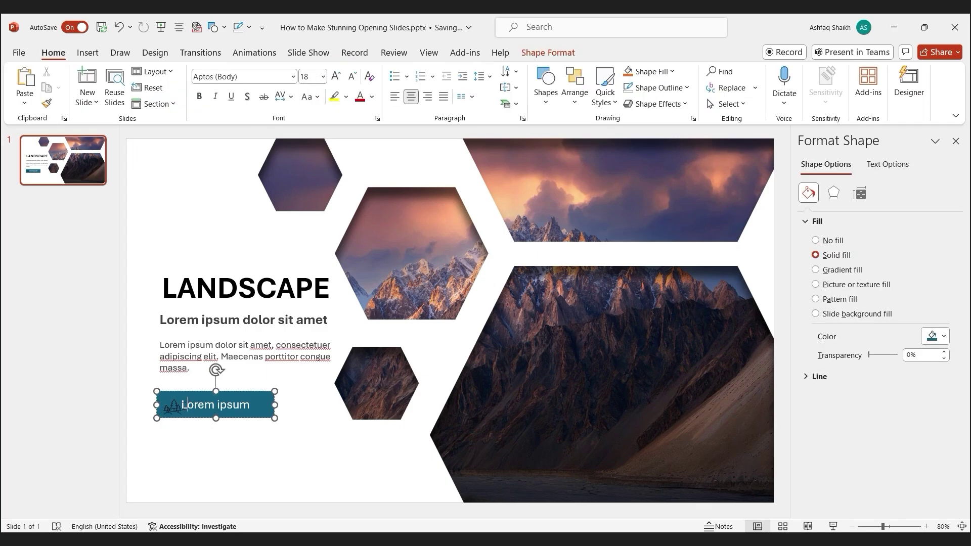
{"action": "left_click", "coordinate": [172, 405]}
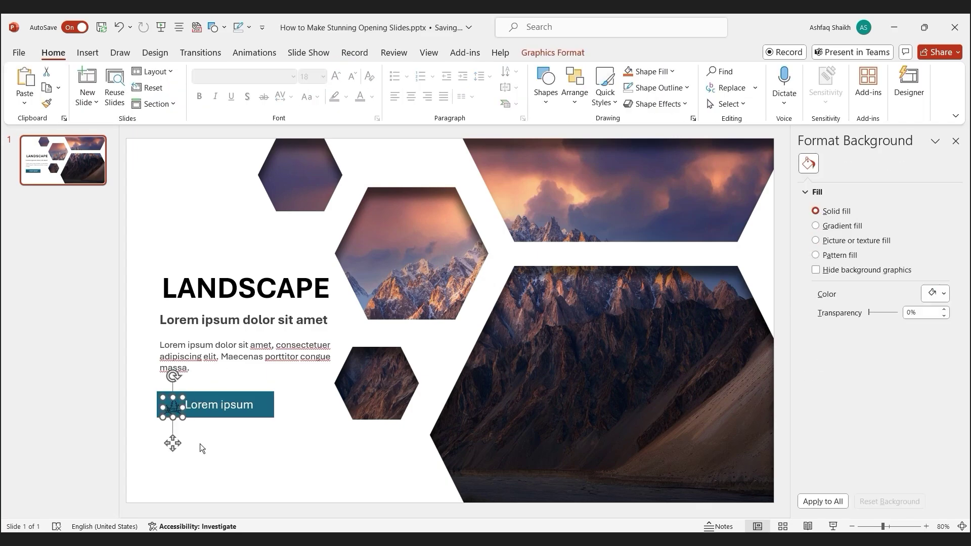
{"action": "left_click", "coordinate": [659, 74]}
{"action": "left_click", "coordinate": [299, 453]}
{"action": "left_click", "coordinate": [299, 455]}
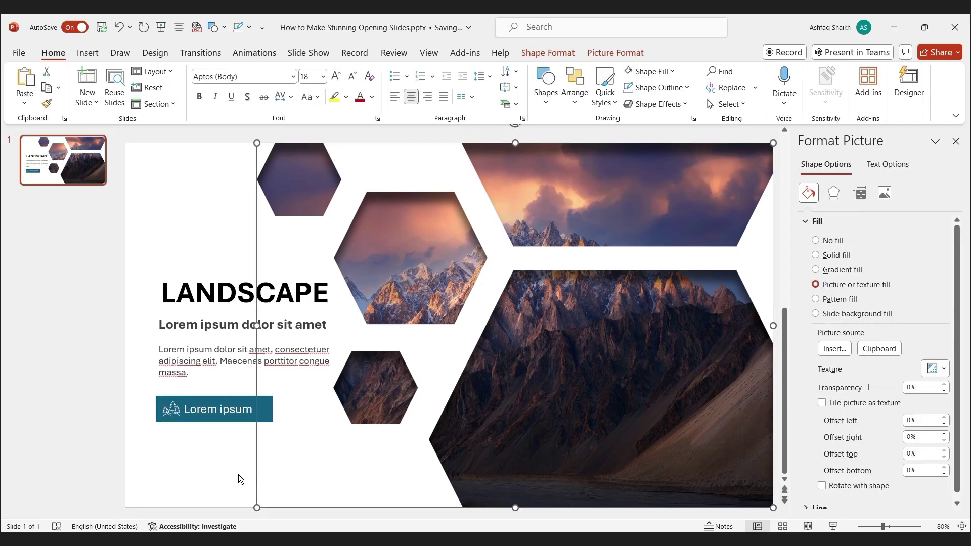
{"action": "left_click", "coordinate": [219, 475]}
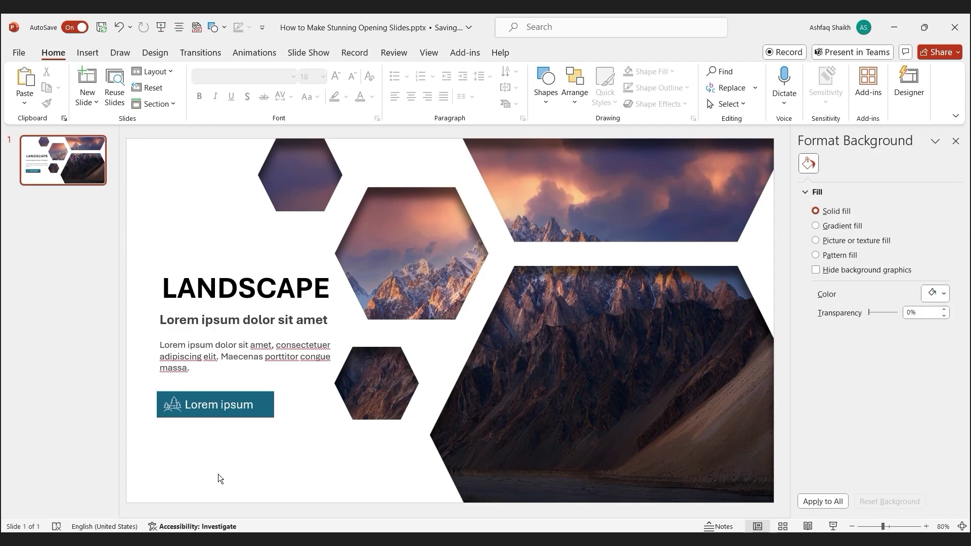
Colour the subtitle text with a salmon tone sampled from the mountain photo using the Eyedropper
{"action": "left_click", "coordinate": [222, 321]}
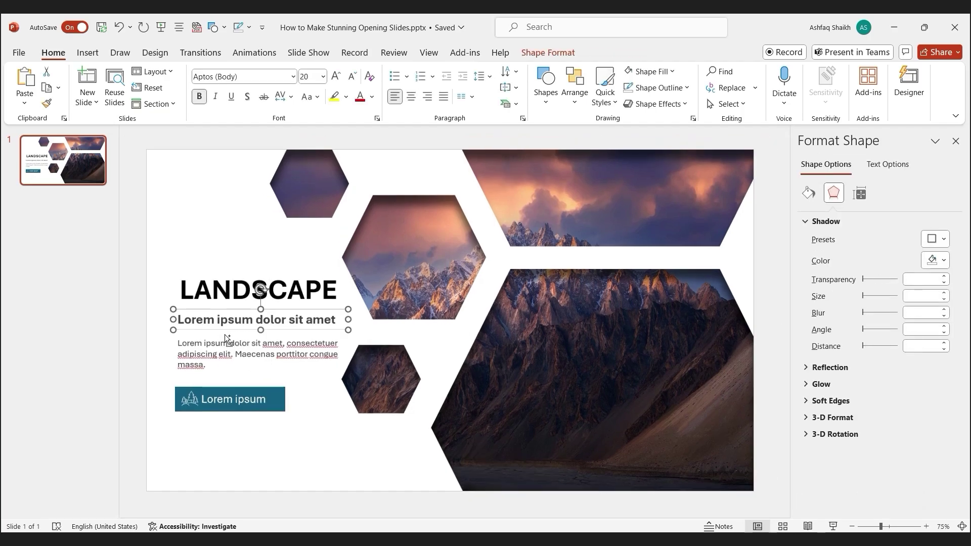
{"action": "left_click", "coordinate": [375, 99]}
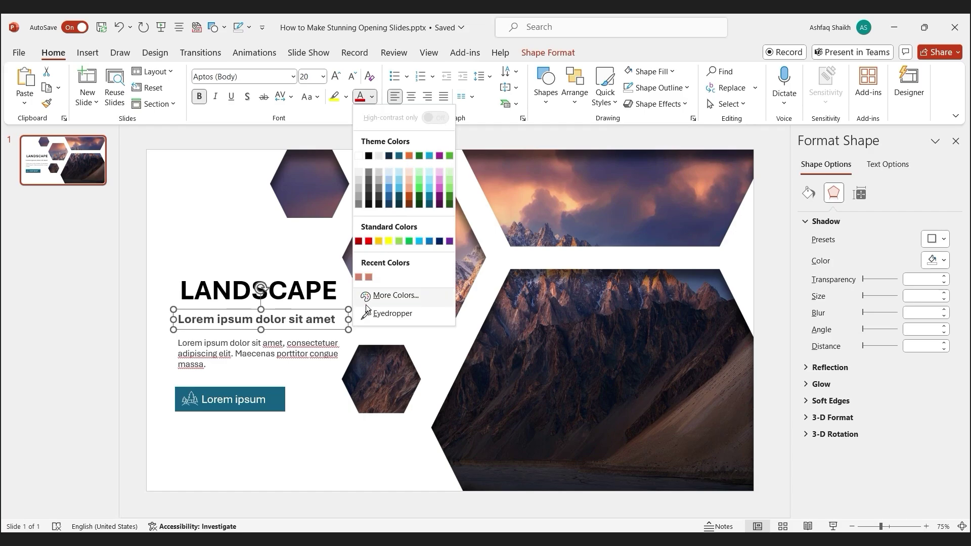
{"action": "left_click", "coordinate": [390, 313]}
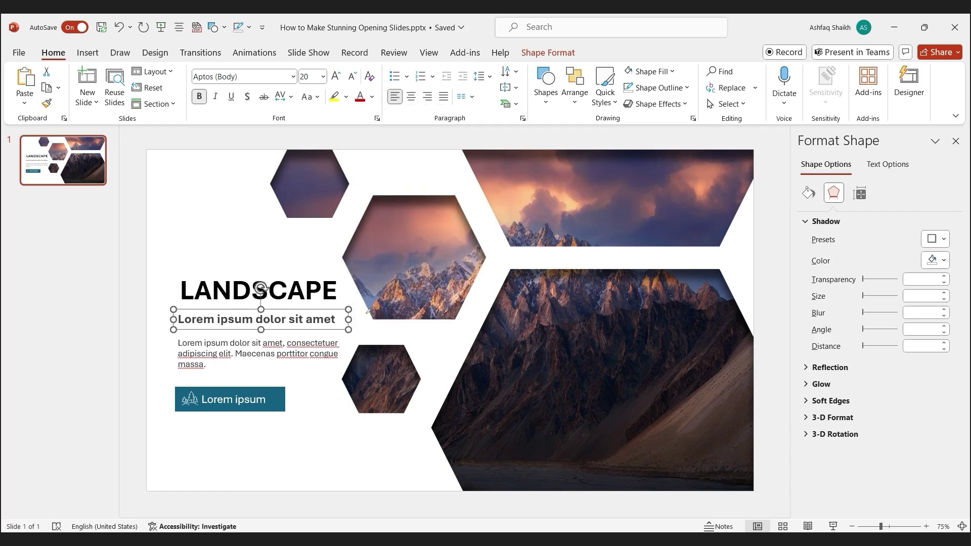
{"action": "left_click", "coordinate": [435, 218]}
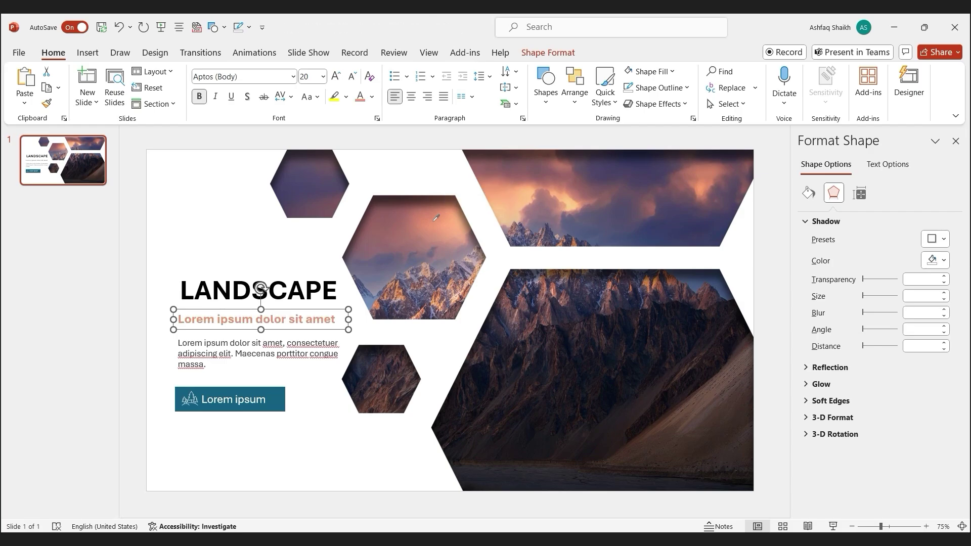
Fill the Lorem ipsum button with the same recent salmon colour
{"action": "left_click", "coordinate": [283, 395]}
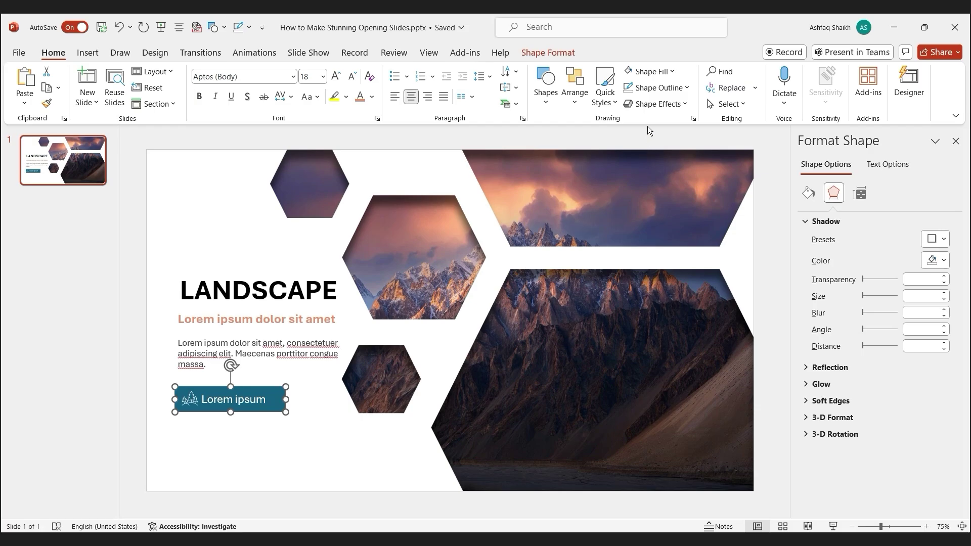
{"action": "left_click", "coordinate": [637, 74]}
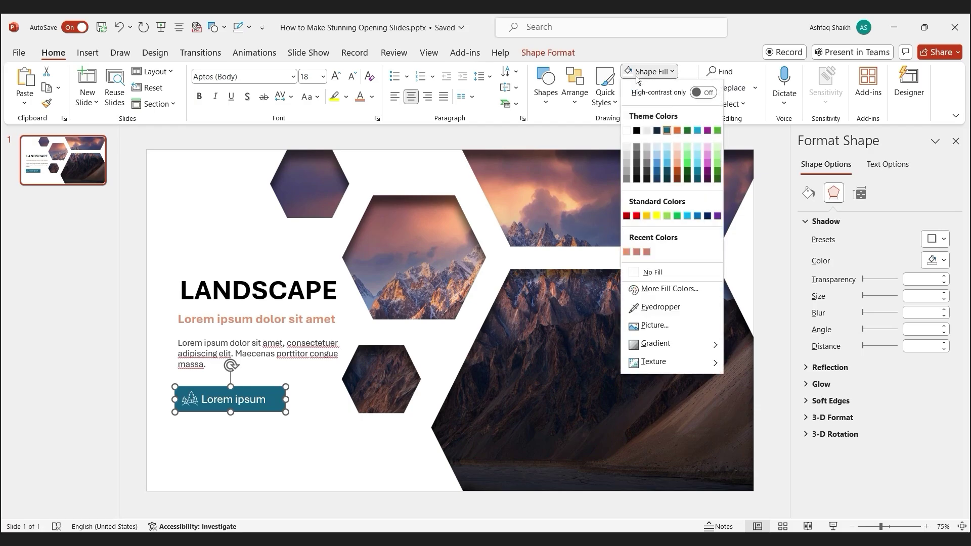
{"action": "left_click", "coordinate": [627, 252]}
{"action": "left_click", "coordinate": [214, 481]}
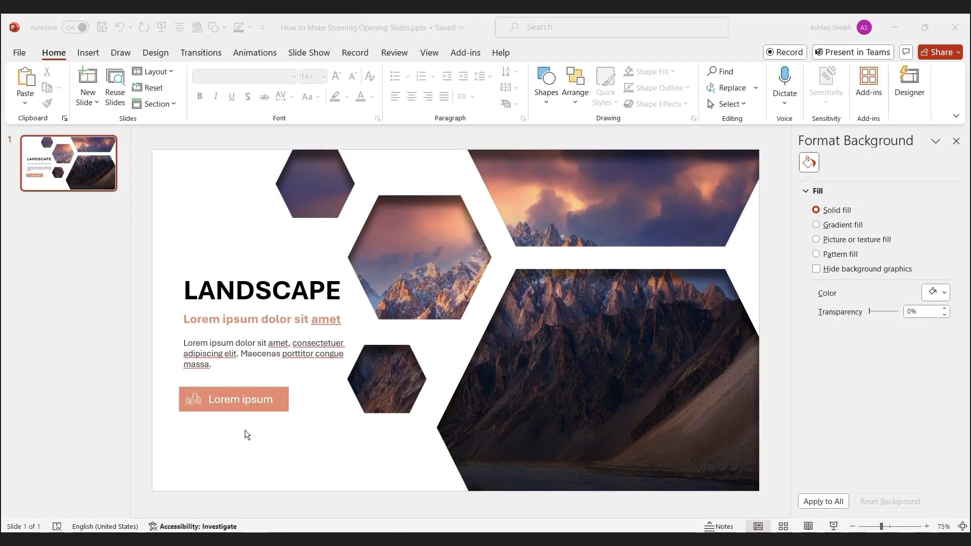
Group the Lorem ipsum button together with its trees icon
{"action": "left_click", "coordinate": [169, 387]}
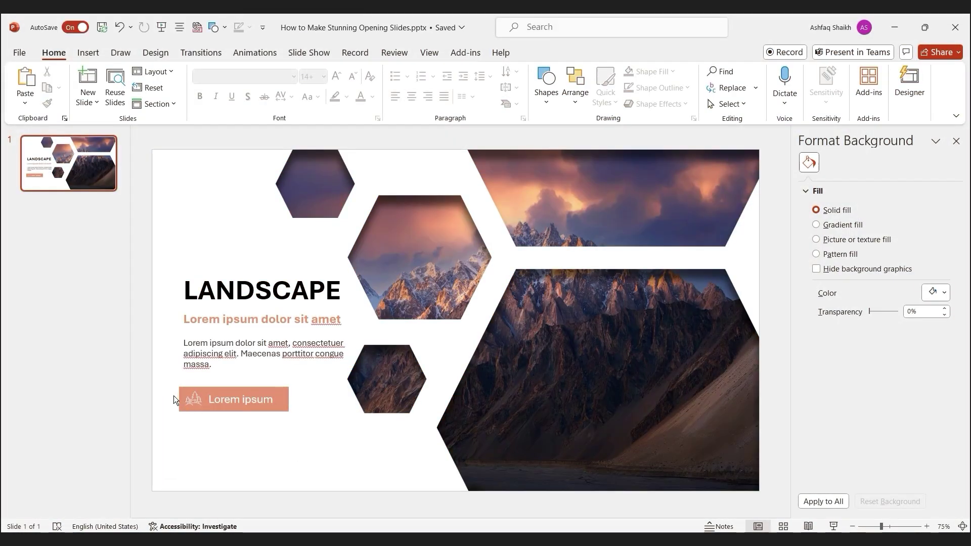
{"action": "left_click_drag", "start_coordinate": [168, 384], "coordinate": [302, 437]}
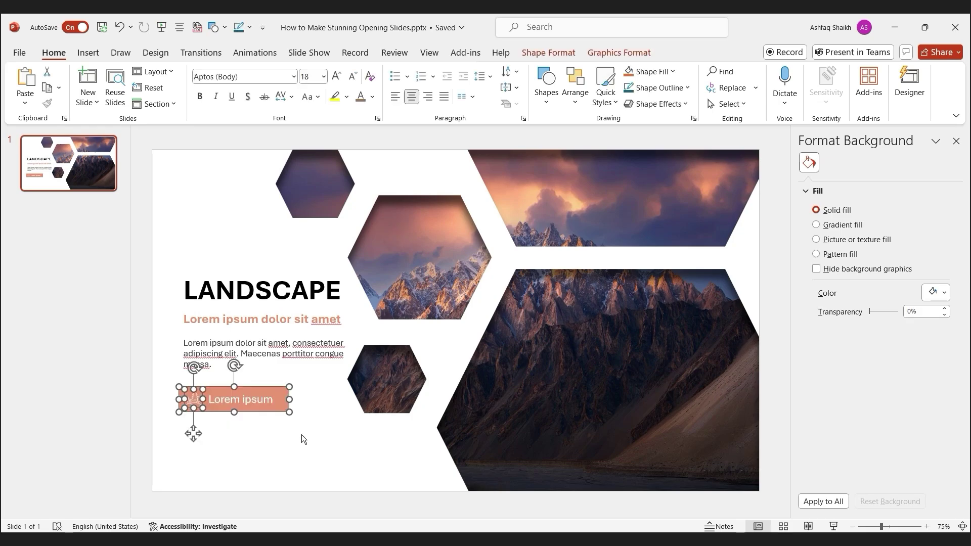
{"action": "right_click", "coordinate": [269, 408]}
{"action": "mouse_move", "coordinate": [298, 234]}
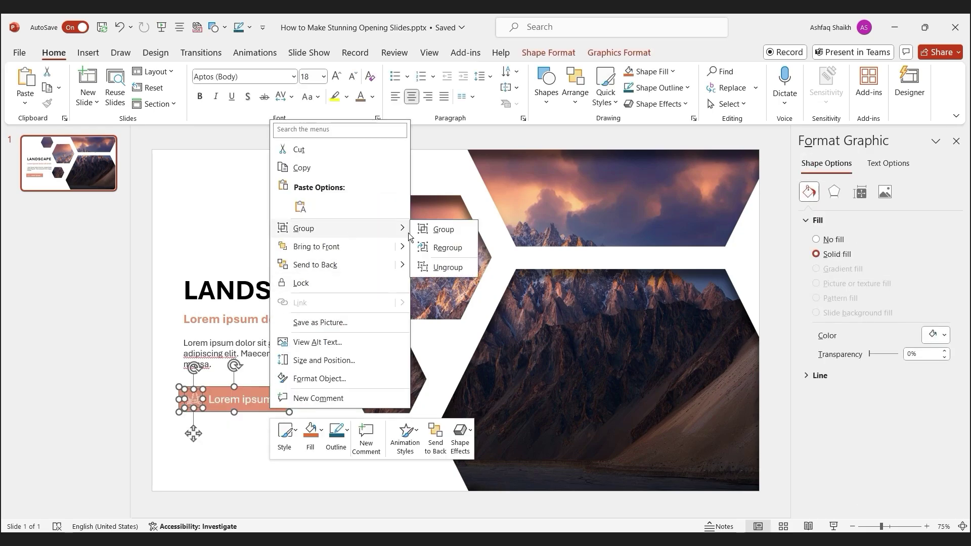
{"action": "left_click", "coordinate": [430, 232]}
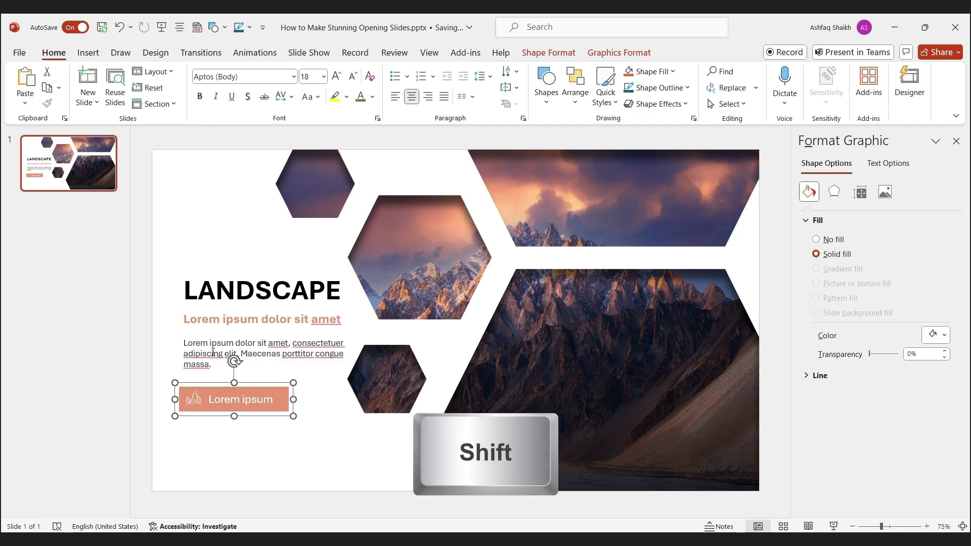
Apply a Fly In From Left entrance to the title, subtitle, body text and button group
{"action": "left_click", "coordinate": [213, 353], "text": "shift"}
{"action": "left_click", "coordinate": [218, 319], "text": "shift"}
{"action": "left_click", "coordinate": [218, 289], "text": "shift"}
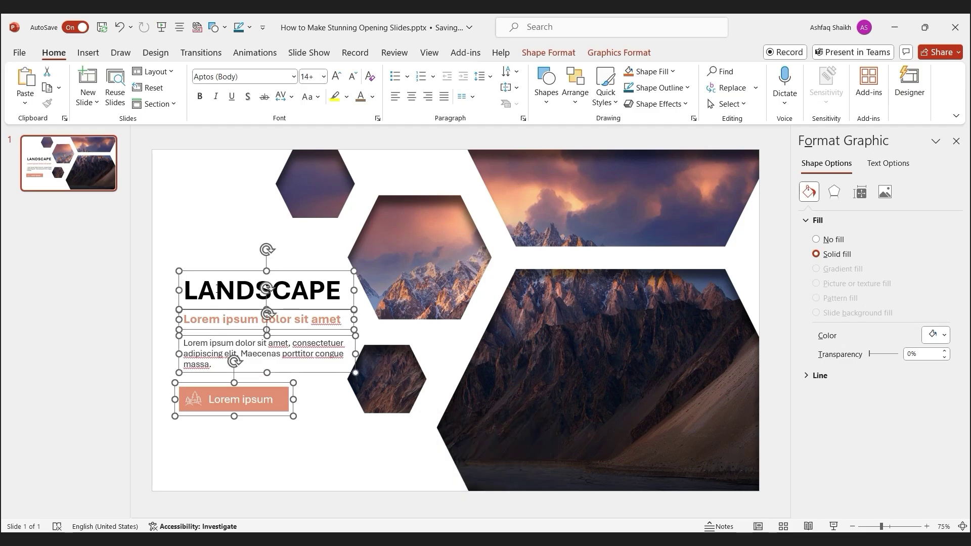
{"action": "left_click", "coordinate": [245, 57]}
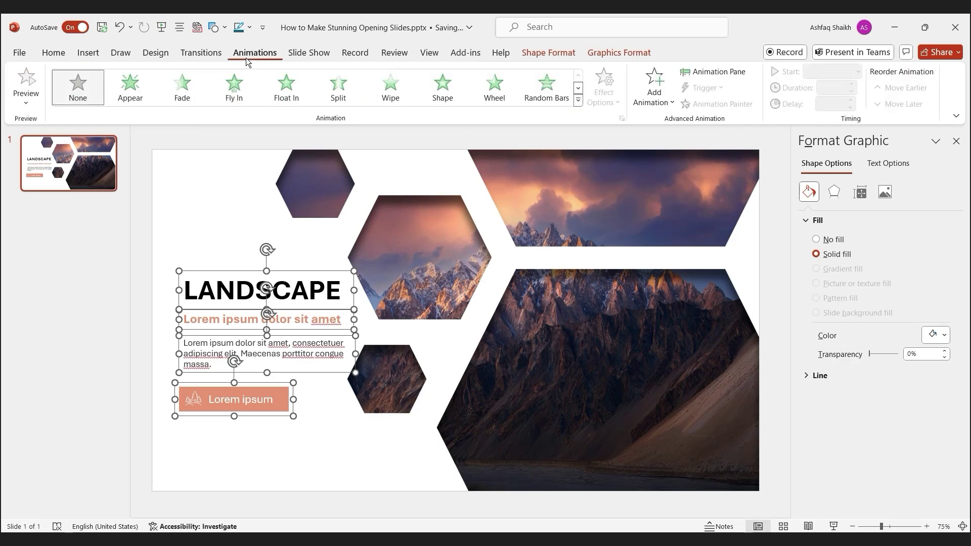
{"action": "left_click", "coordinate": [236, 91]}
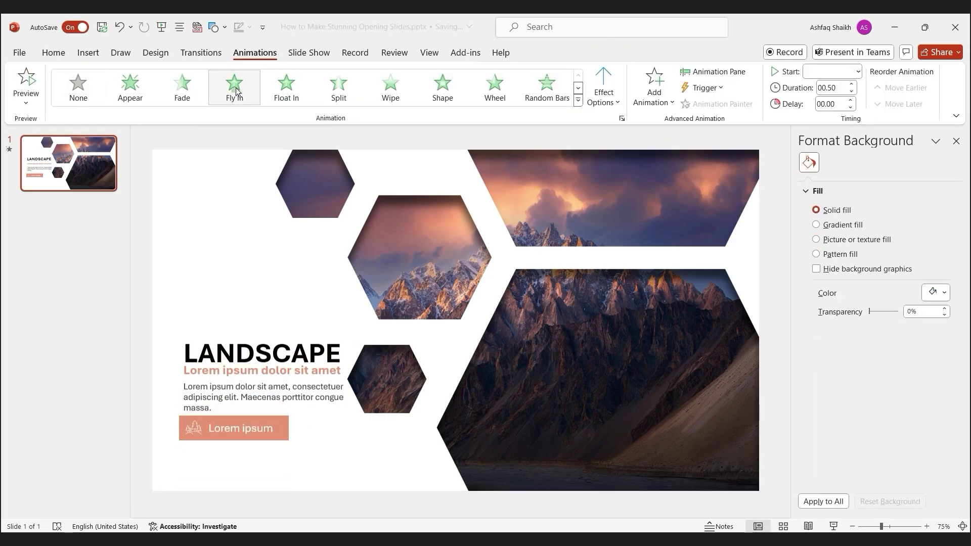
{"action": "left_click", "coordinate": [605, 104]}
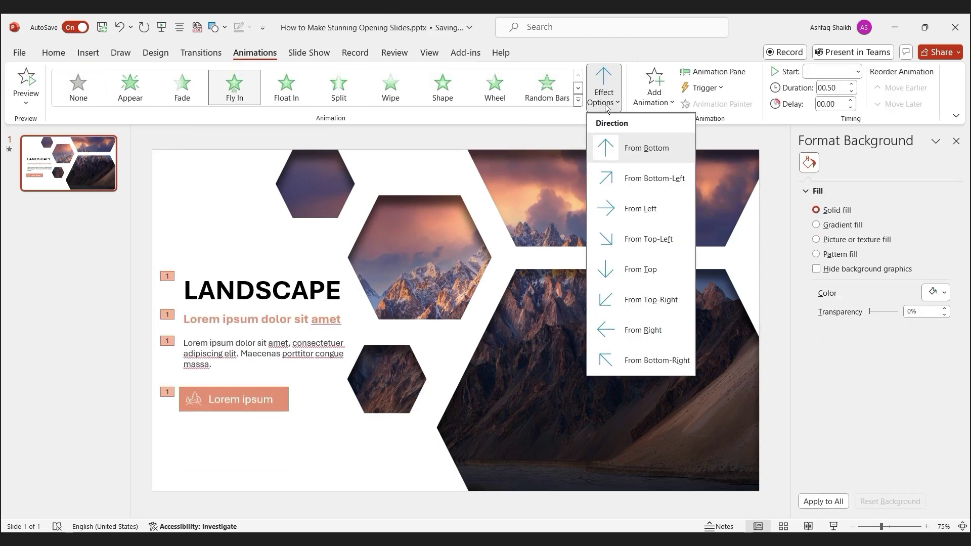
{"action": "left_click", "coordinate": [620, 207]}
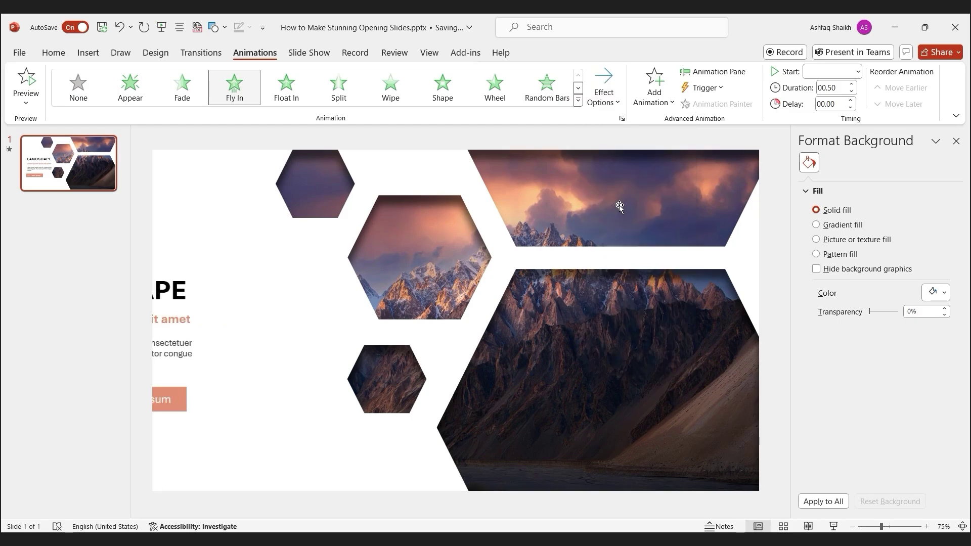
Give all four Fly In animations a smooth end, On Click start and 1-second (Fast) duration
{"action": "left_click", "coordinate": [739, 65]}
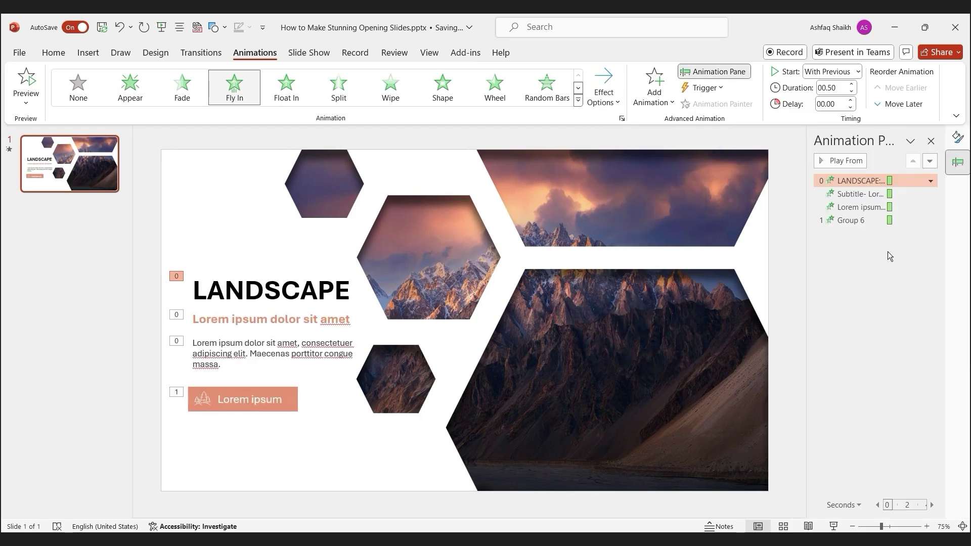
{"action": "left_click_drag", "start_coordinate": [896, 181], "coordinate": [900, 219]}
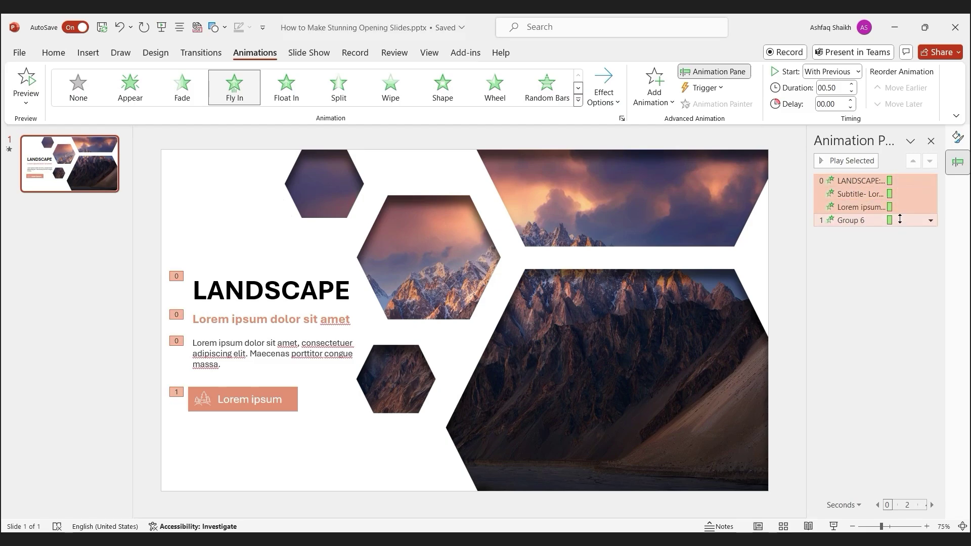
{"action": "right_click", "coordinate": [899, 223]}
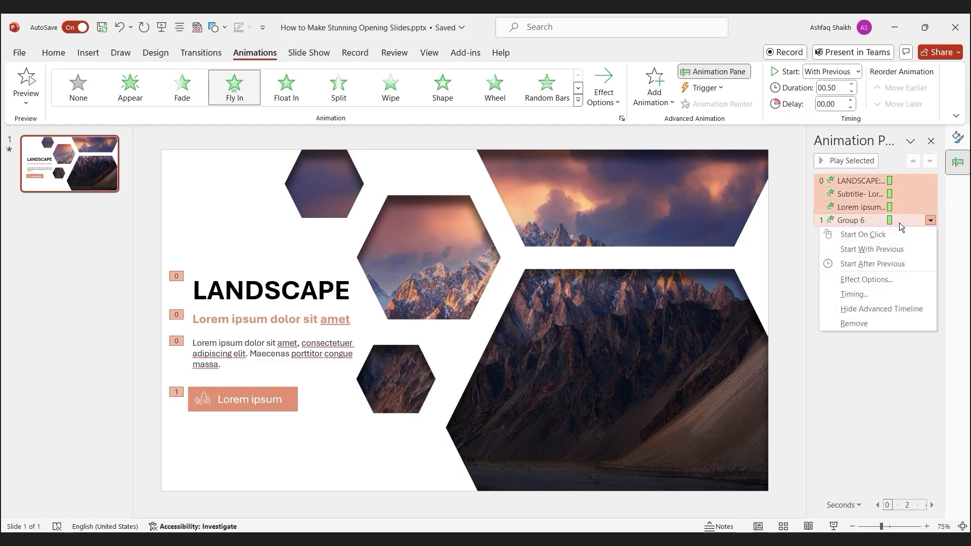
{"action": "left_click", "coordinate": [874, 290]}
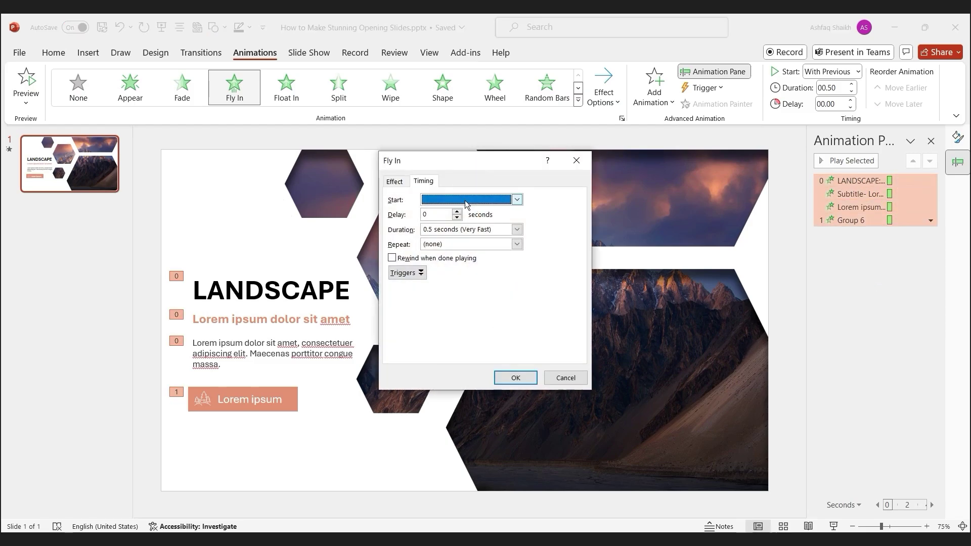
{"action": "left_click", "coordinate": [404, 182]}
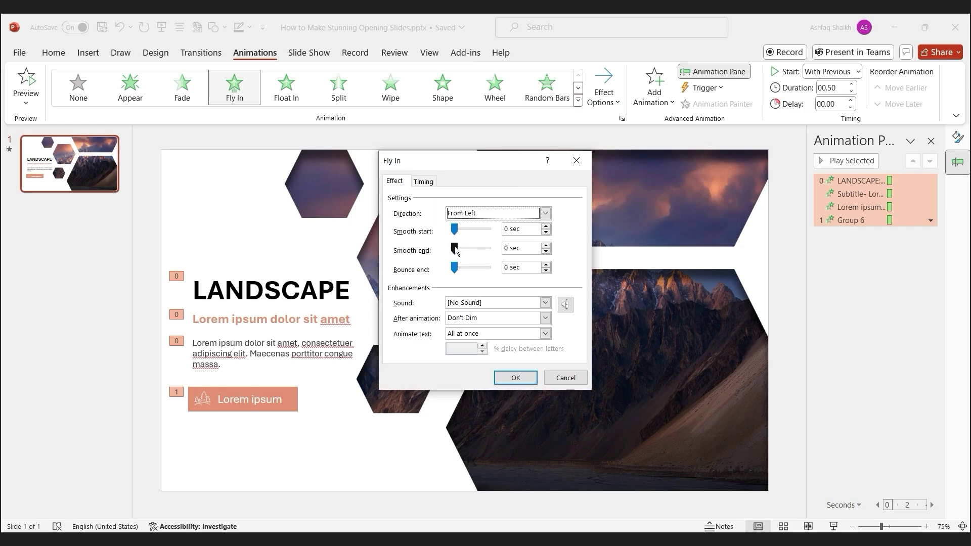
{"action": "left_click_drag", "start_coordinate": [455, 249], "coordinate": [462, 251]}
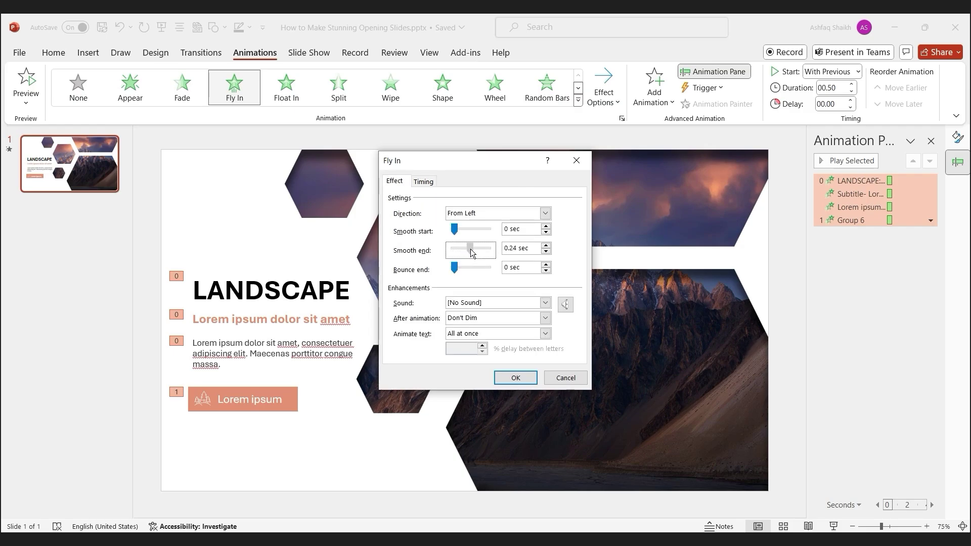
{"action": "left_click", "coordinate": [423, 181]}
{"action": "left_click", "coordinate": [431, 202]}
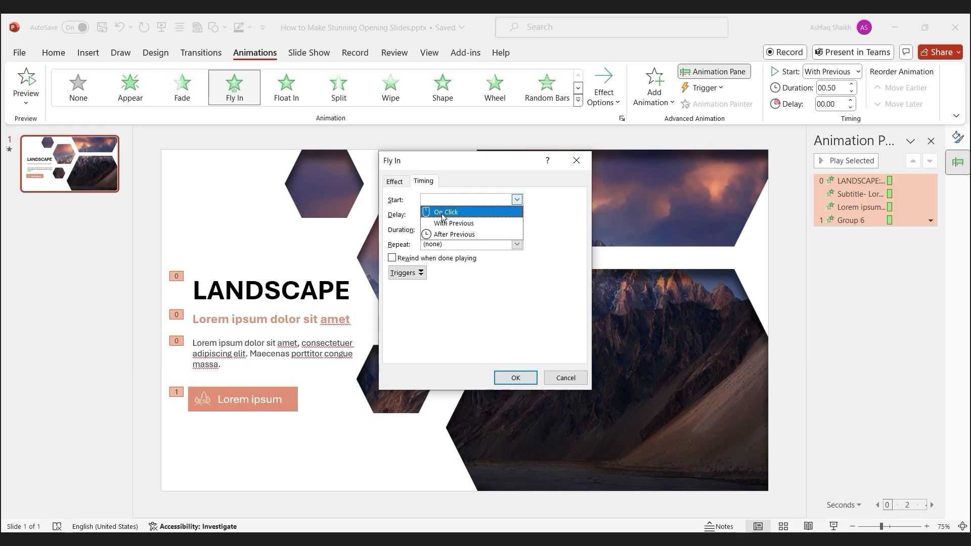
{"action": "left_click", "coordinate": [443, 213]}
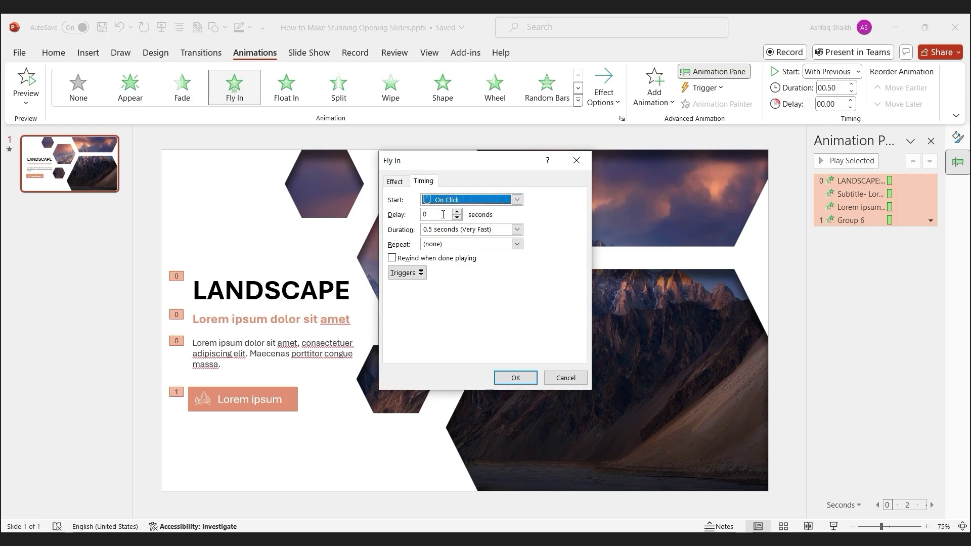
{"action": "left_click", "coordinate": [517, 230]}
{"action": "left_click", "coordinate": [505, 272]}
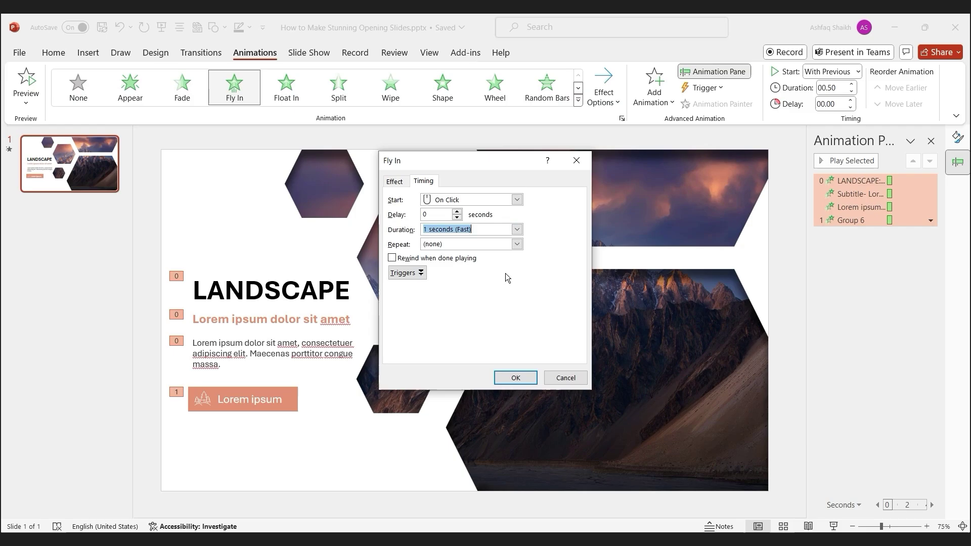
{"action": "left_click", "coordinate": [505, 378]}
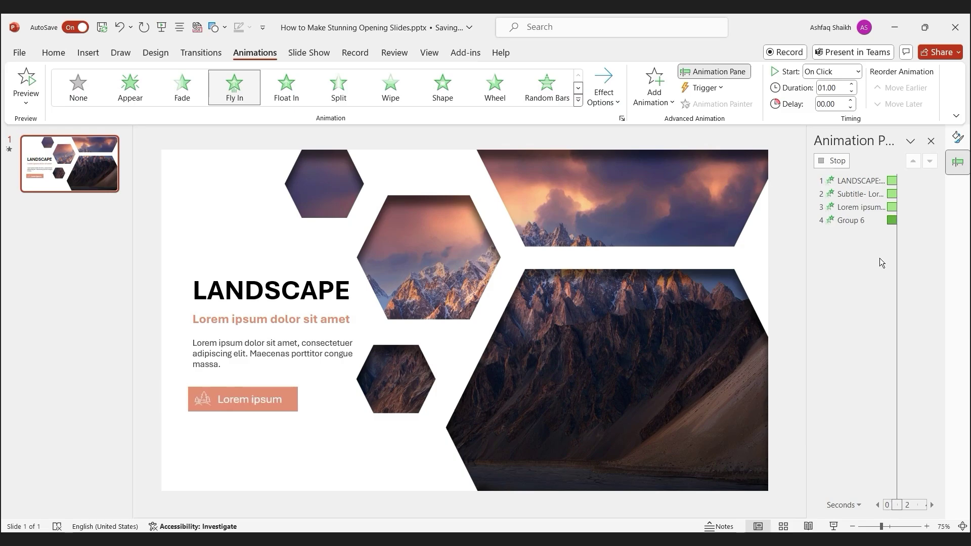
Set the subtitle animation to start With Previous after a 0.3 s delay
{"action": "left_click", "coordinate": [906, 193]}
{"action": "right_click", "coordinate": [905, 192]}
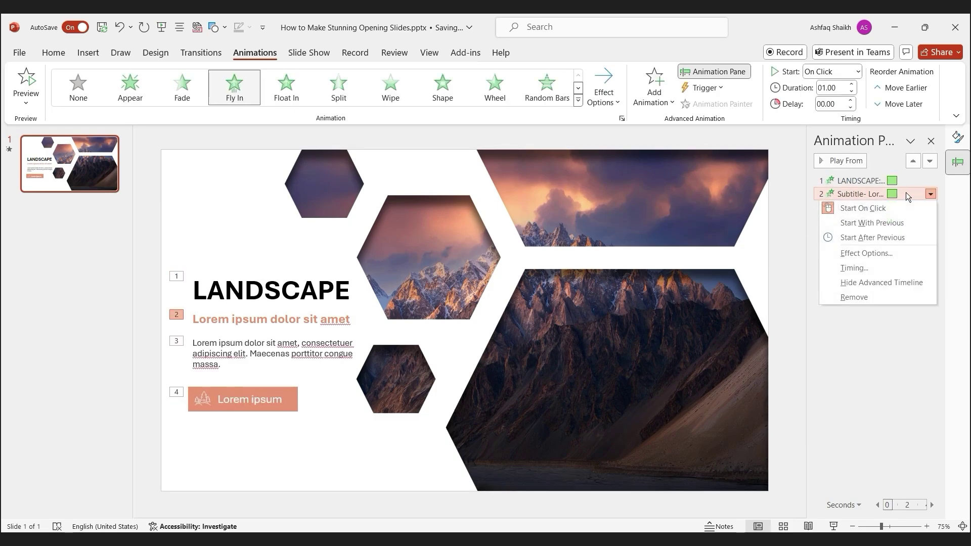
{"action": "left_click", "coordinate": [881, 272]}
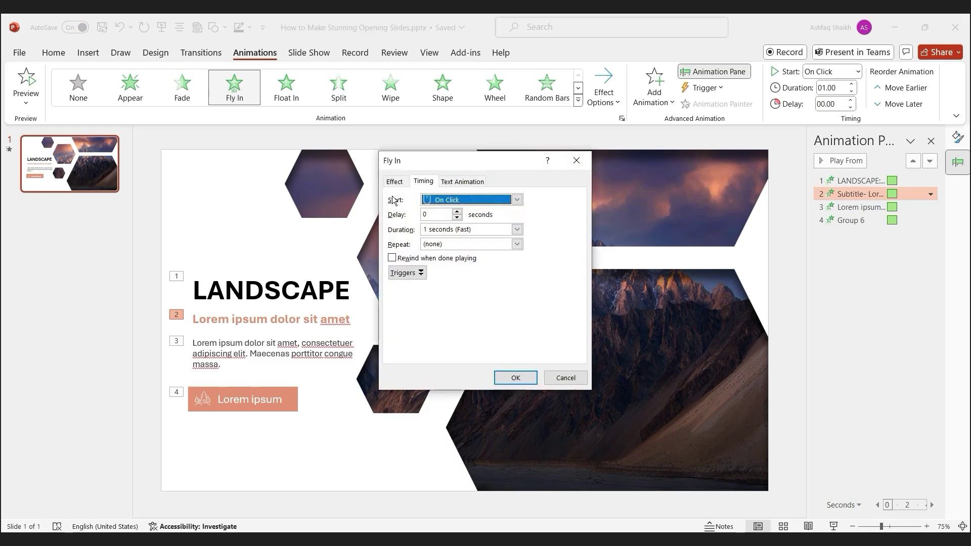
{"action": "left_click", "coordinate": [458, 201]}
{"action": "left_click", "coordinate": [460, 221]}
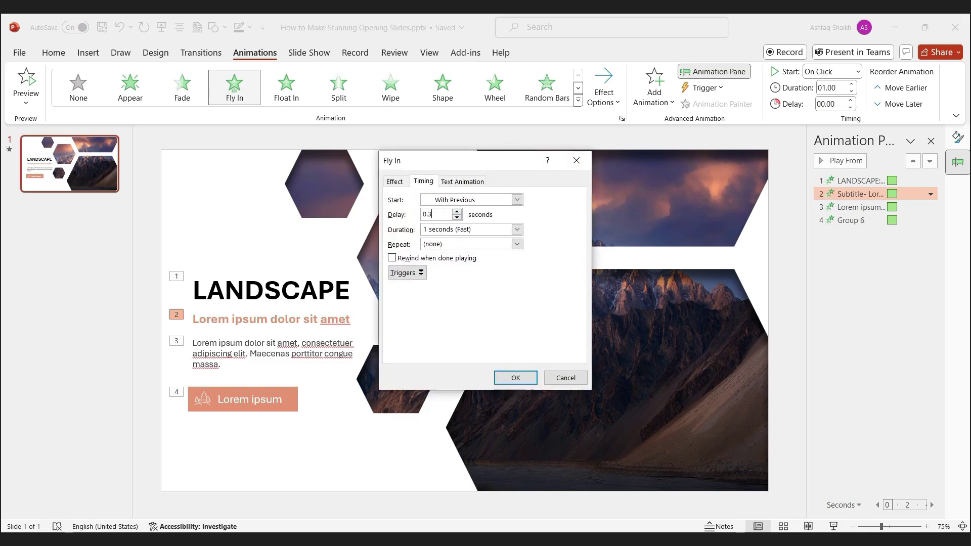
{"action": "left_click", "coordinate": [515, 378]}
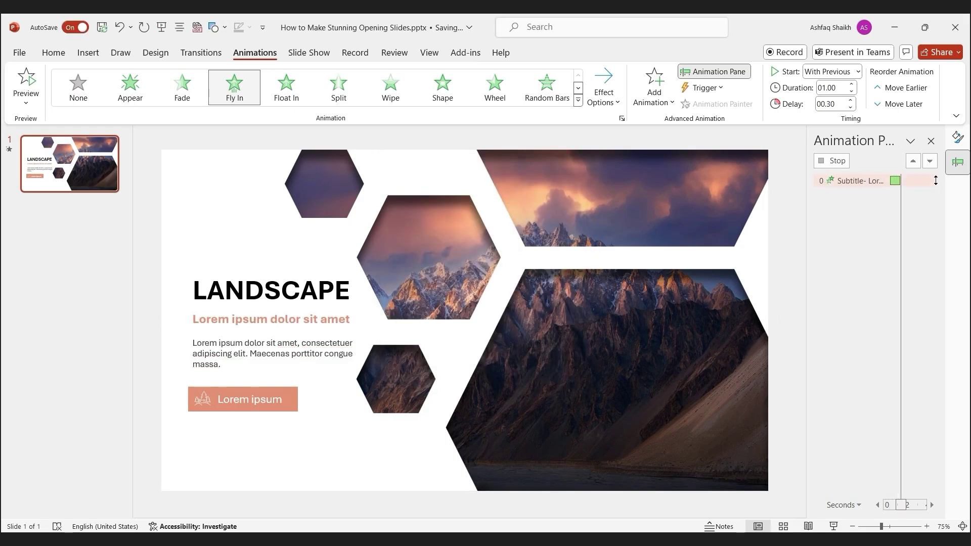
Set the body text animation to start With Previous after a 0.6 s delay
{"action": "left_click", "coordinate": [904, 208]}
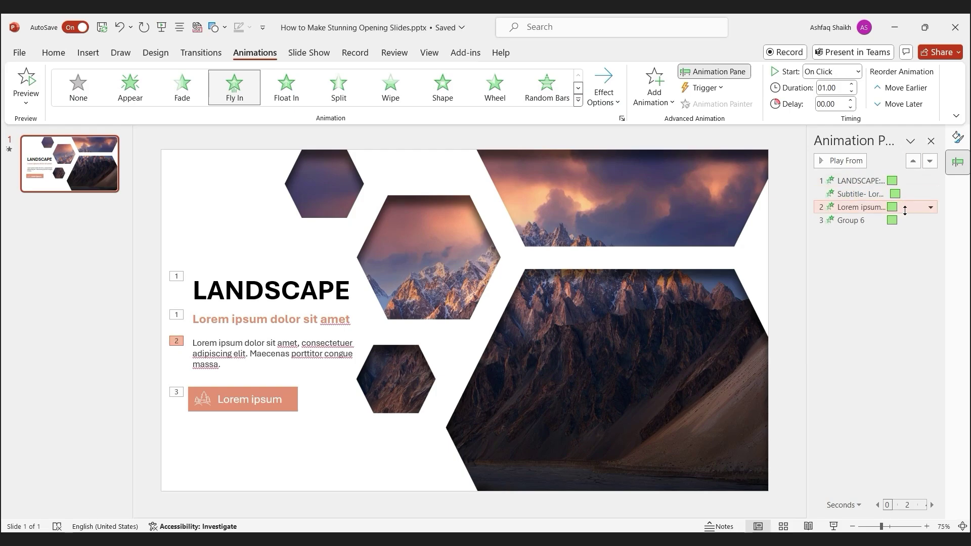
{"action": "left_click", "coordinate": [931, 207]}
{"action": "left_click", "coordinate": [877, 283]}
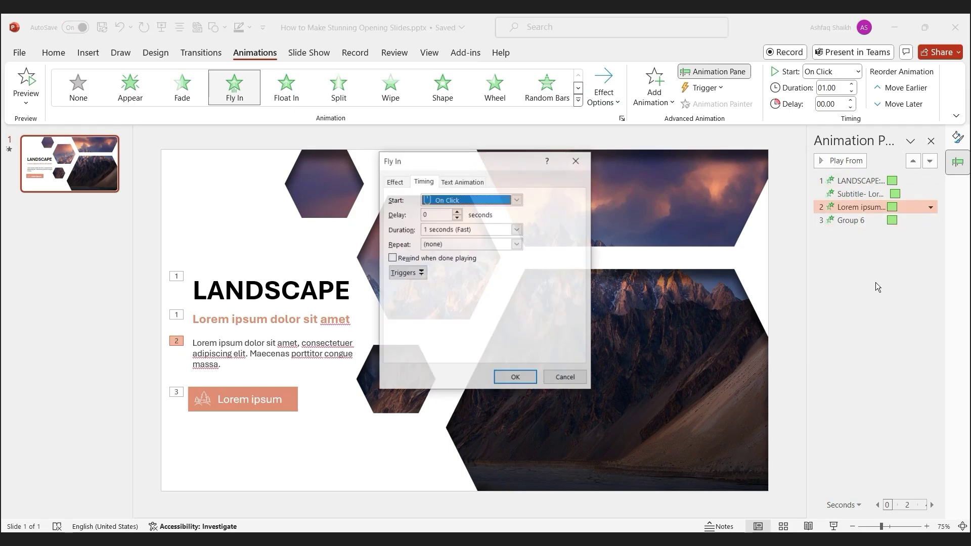
{"action": "left_click", "coordinate": [455, 199]}
{"action": "left_click", "coordinate": [445, 216]}
{"action": "left_click", "coordinate": [435, 214]}
{"action": "type", "text": ".6"}
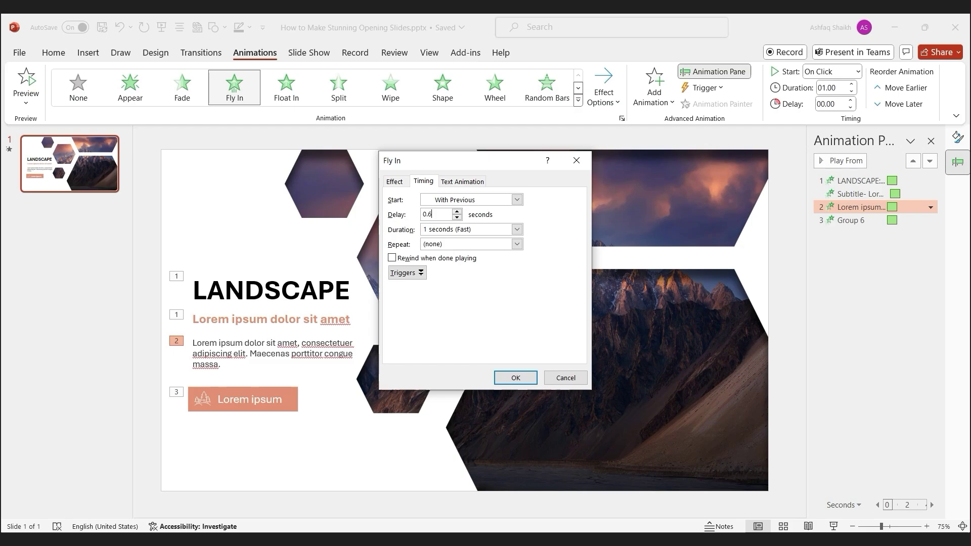
{"action": "left_click", "coordinate": [512, 377]}
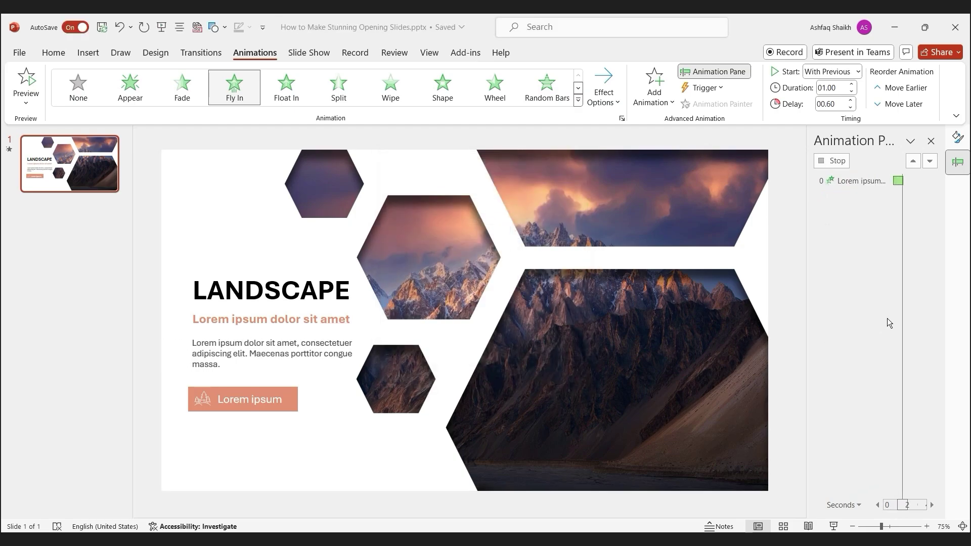
Set the button group animation to start With Previous after a 0.9 s delay
{"action": "left_click", "coordinate": [906, 219]}
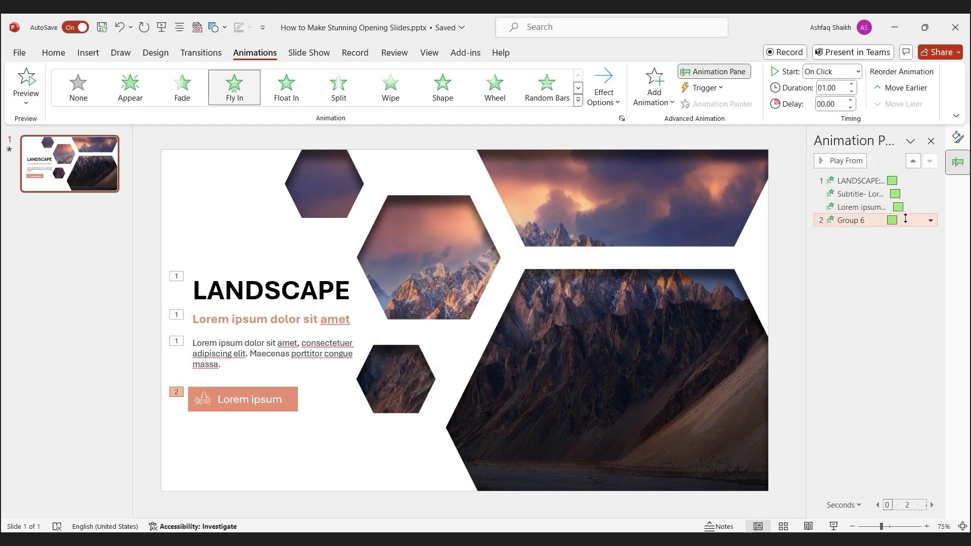
{"action": "left_click", "coordinate": [930, 220]}
{"action": "left_click", "coordinate": [880, 291]}
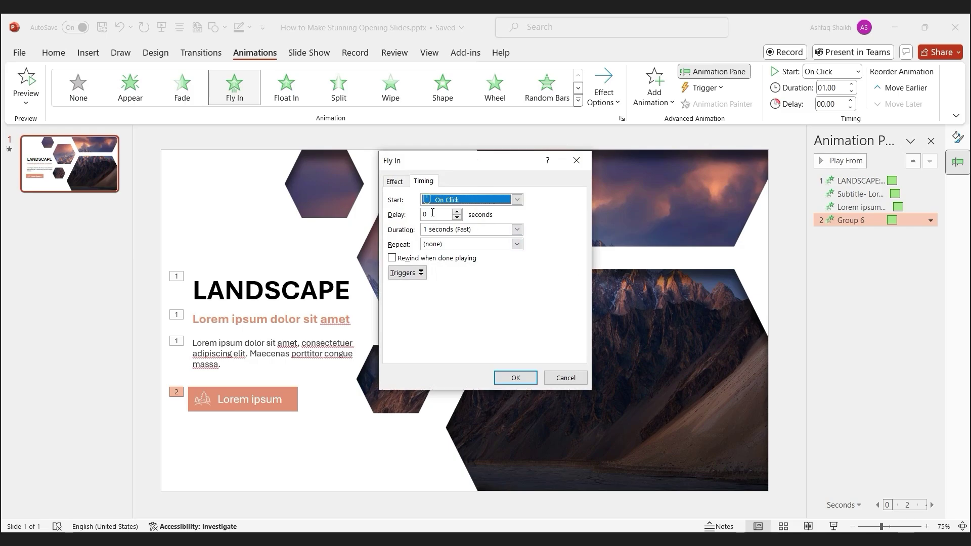
{"action": "key", "text": "alt+Down"}
{"action": "key", "text": "Down"}
{"action": "key", "text": "Return"}
{"action": "left_click", "coordinate": [441, 214]}
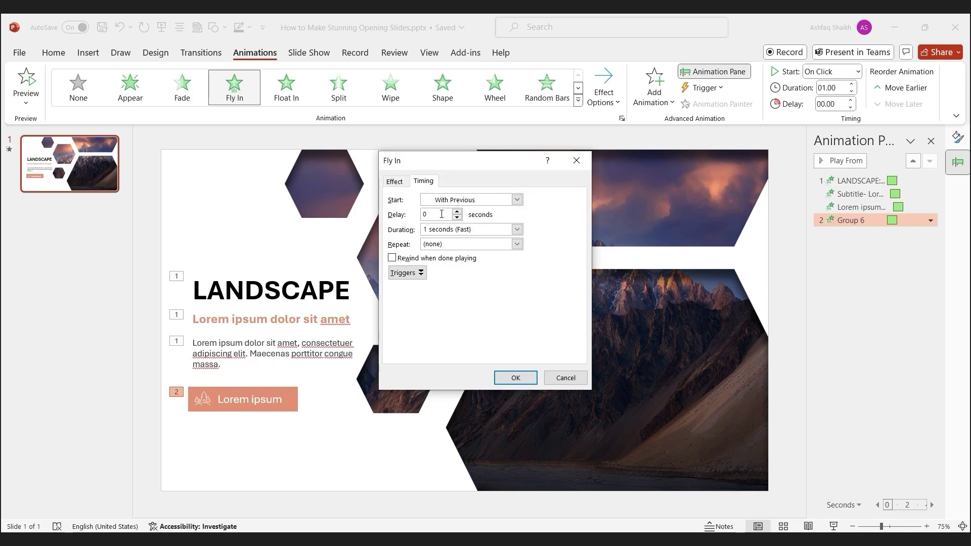
{"action": "left_click", "coordinate": [510, 377]}
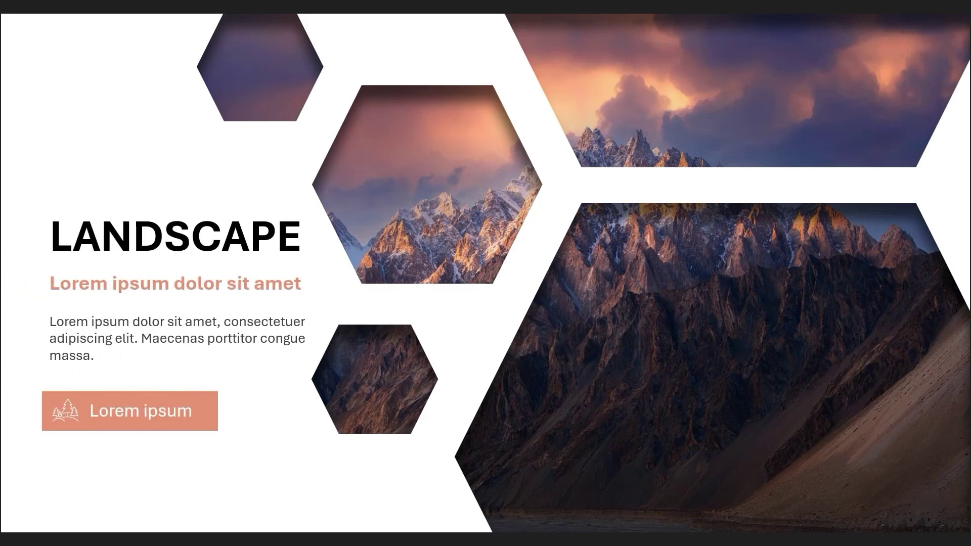
{"action": "key", "text": "Escape"}
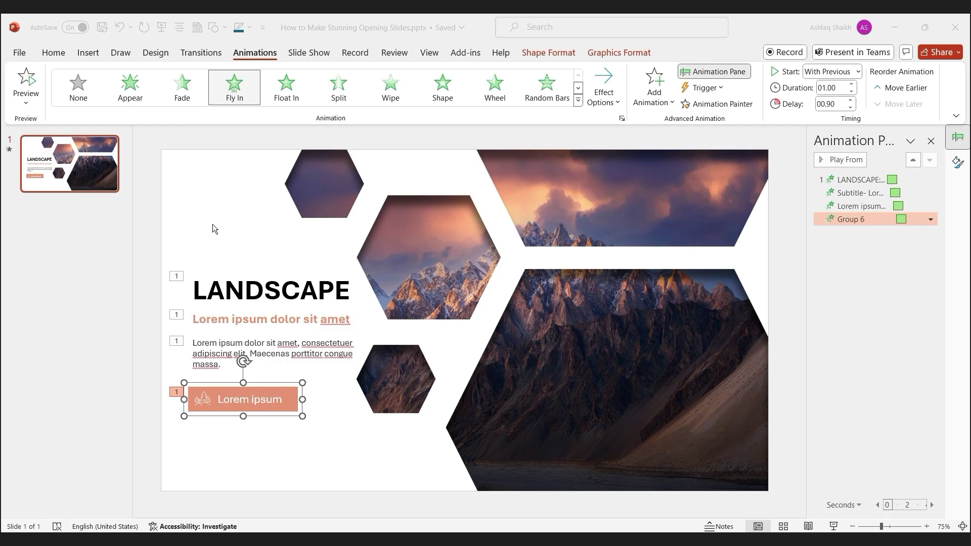
Duplicate slide 1 and give the copy a dark grey background
{"action": "right_click", "coordinate": [212, 224]}
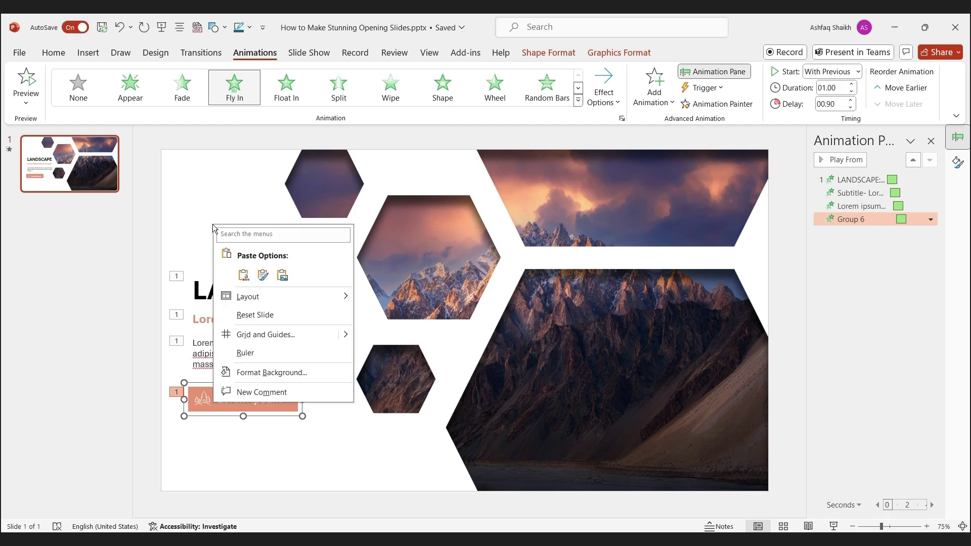
{"action": "left_click", "coordinate": [255, 373]}
{"action": "left_click", "coordinate": [85, 166]}
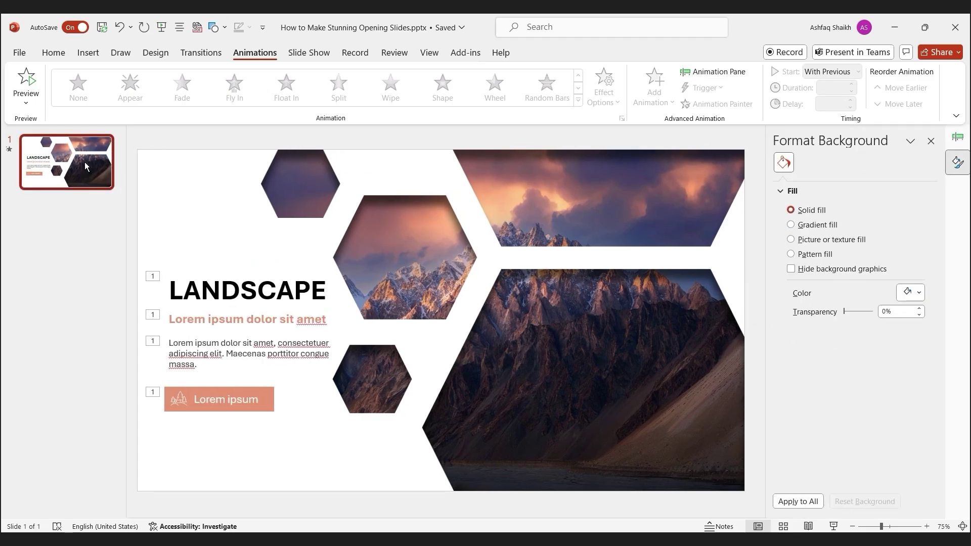
{"action": "key", "text": "ctrl+d"}
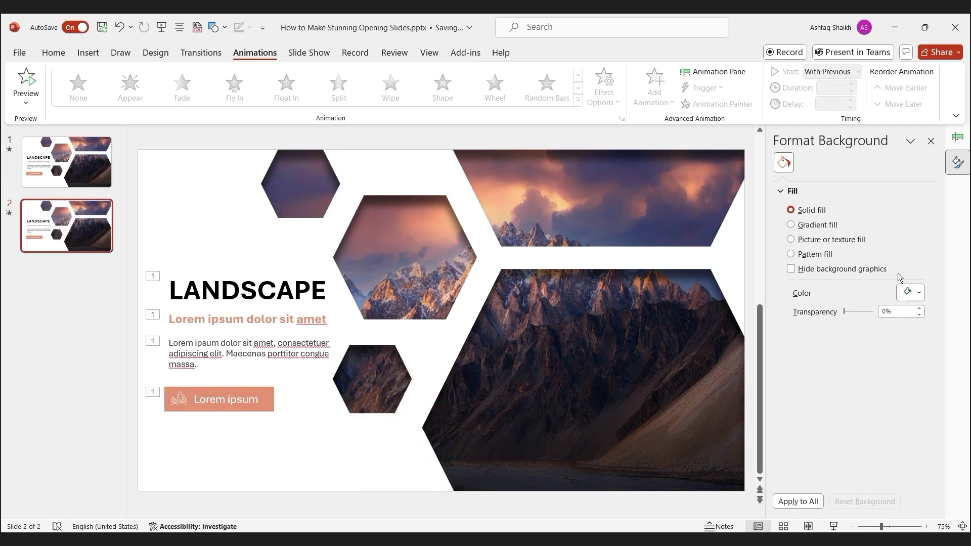
{"action": "left_click", "coordinate": [909, 293]}
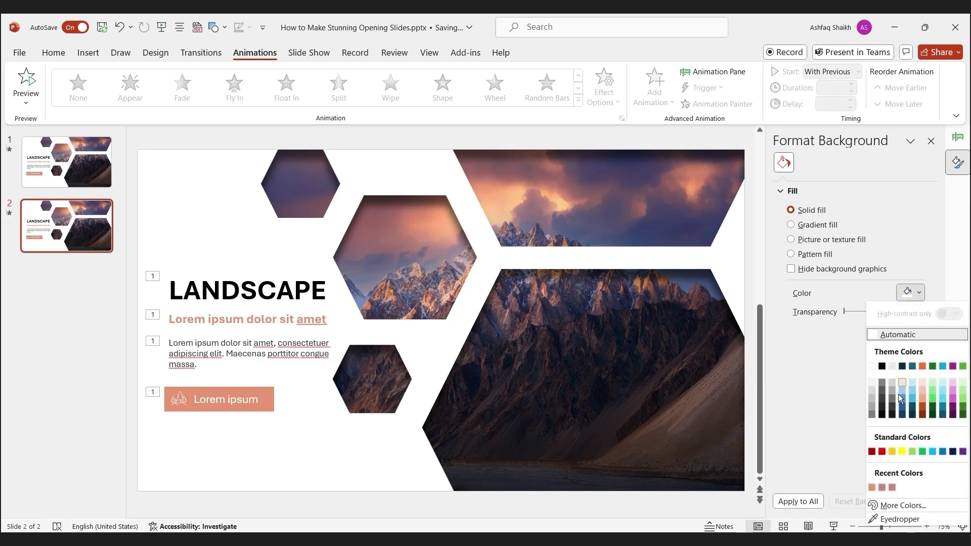
{"action": "left_click", "coordinate": [883, 409]}
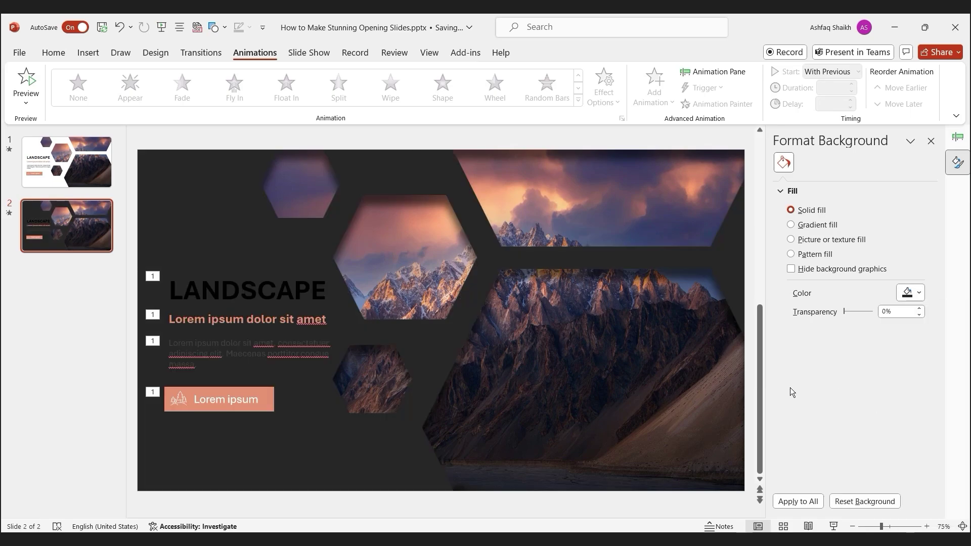
Turn the LANDSCAPE title and body paragraph white, then preview the slide show
{"action": "left_click", "coordinate": [271, 349]}
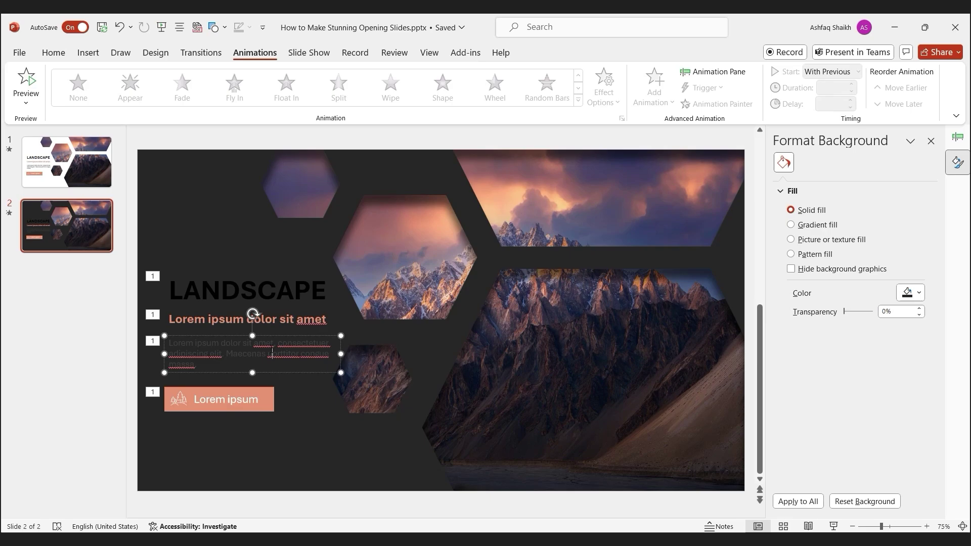
{"action": "left_click", "coordinate": [231, 287], "text": "shift"}
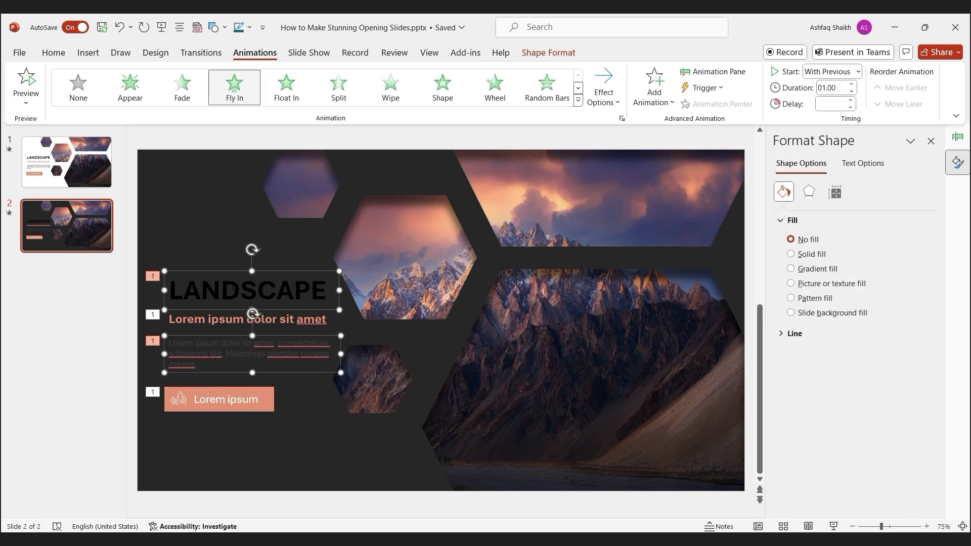
{"action": "left_click", "coordinate": [863, 165]}
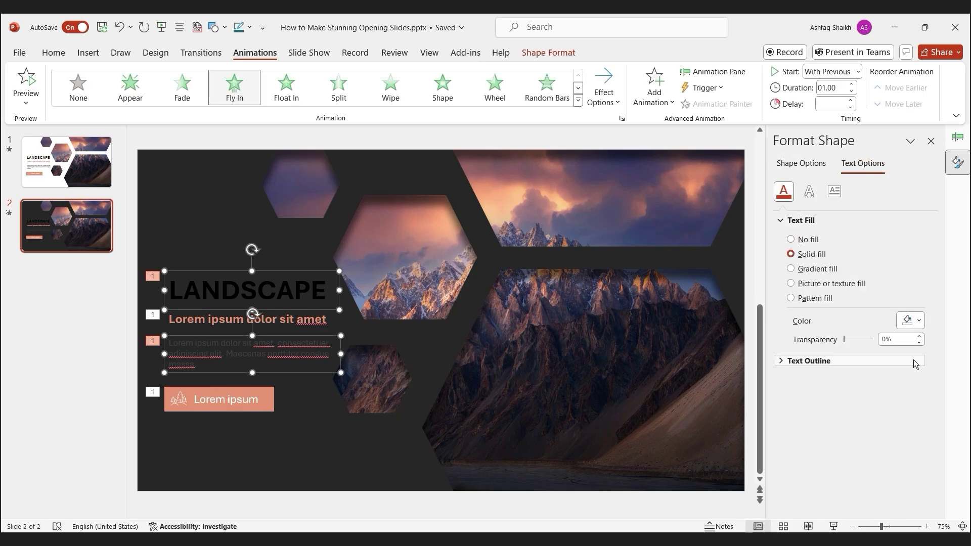
{"action": "left_click", "coordinate": [912, 324]}
{"action": "left_click", "coordinate": [872, 153]}
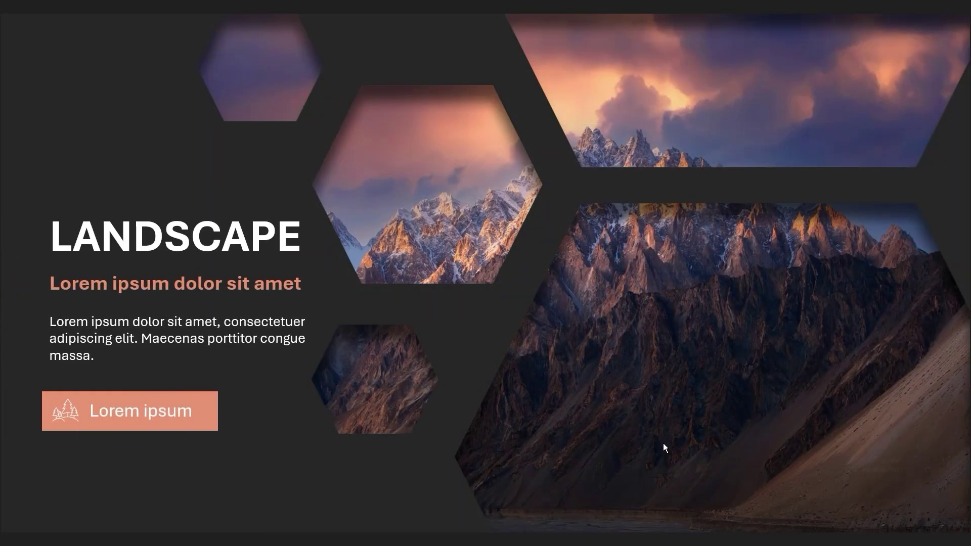
{"action": "key", "text": "Escape"}
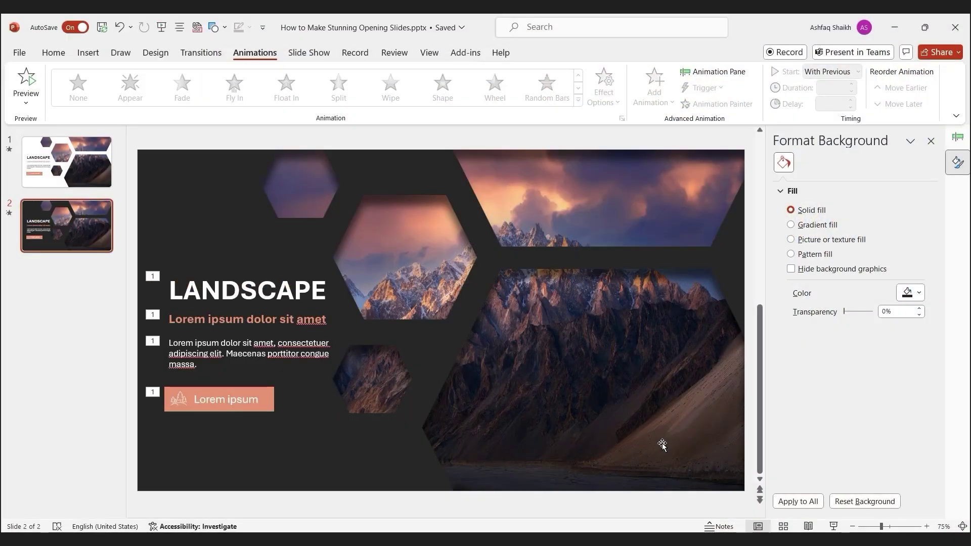
Duplicate slides 1 and 2 as new slides 3 and 4
{"action": "left_click", "coordinate": [292, 441]}
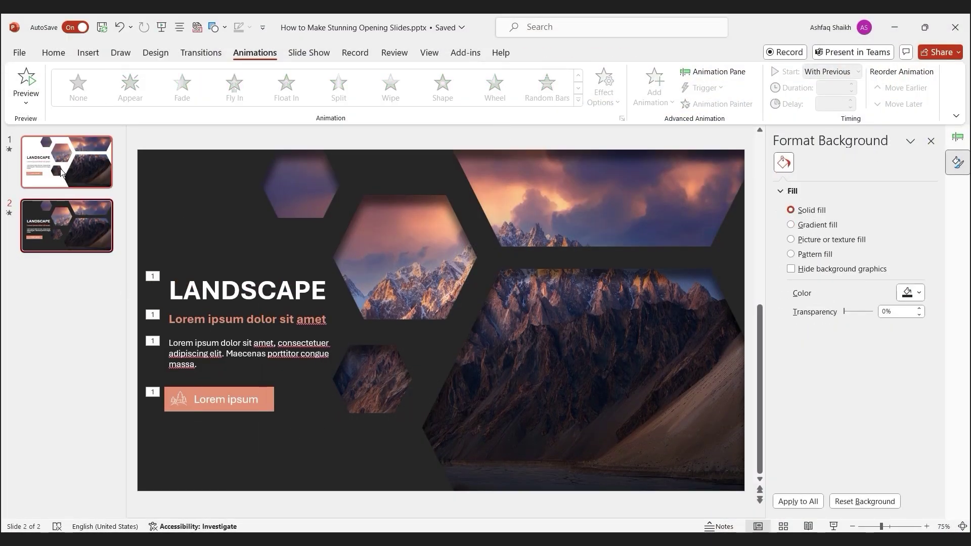
{"action": "left_click", "coordinate": [59, 168], "text": "ctrl"}
{"action": "key", "text": "ctrl+d"}
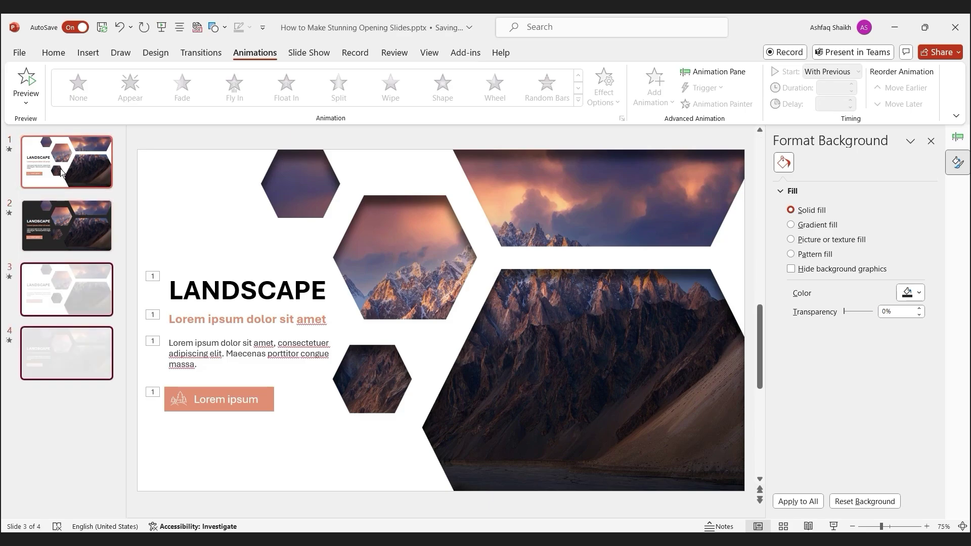
{"action": "left_click", "coordinate": [75, 277]}
Insert the 'Landscape' stock photo of a red train beside a river onto slide 3
{"action": "left_click", "coordinate": [82, 53]}
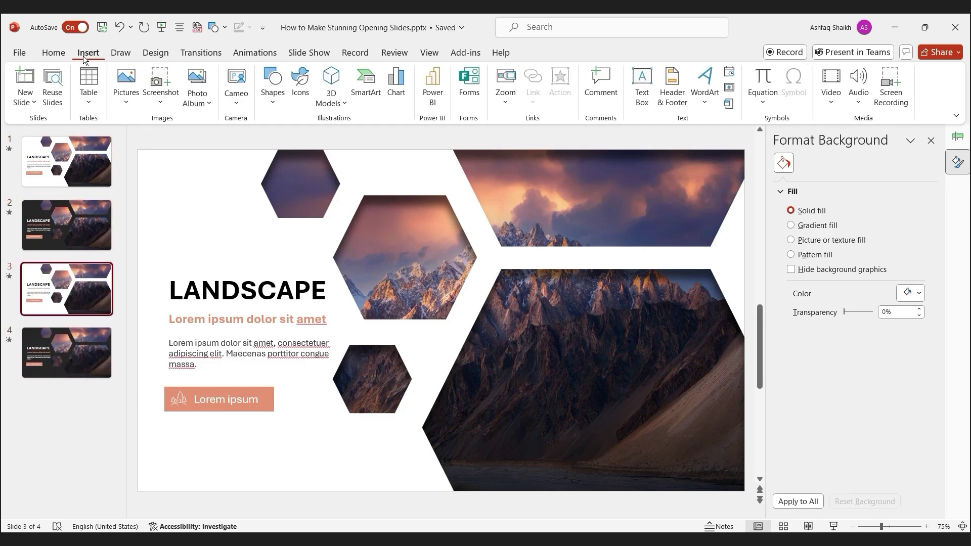
{"action": "left_click", "coordinate": [300, 91]}
{"action": "left_click", "coordinate": [141, 141]}
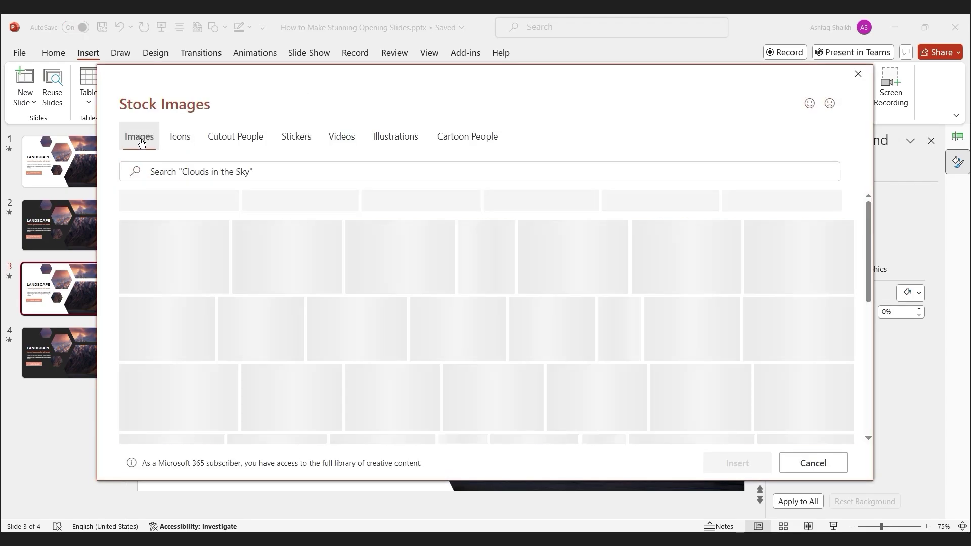
{"action": "left_click", "coordinate": [167, 171]}
{"action": "type", "text": "Landscape"}
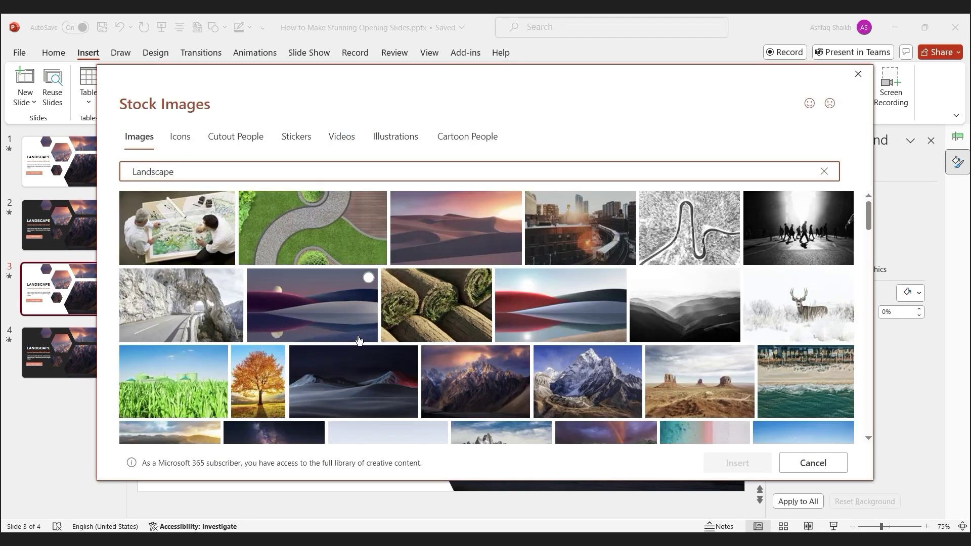
{"action": "scroll", "coordinate": [359, 340], "scroll_direction": "down", "scroll_amount": 15}
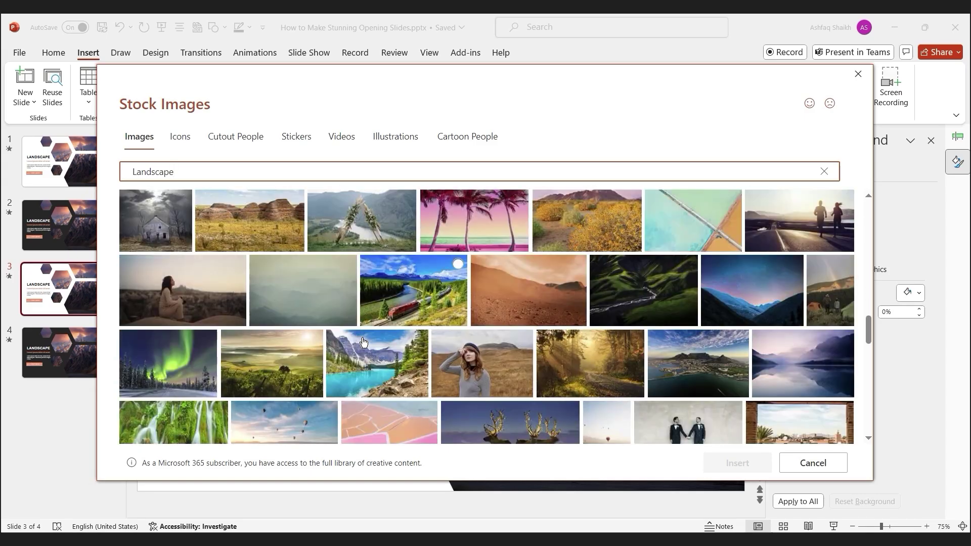
{"action": "left_click", "coordinate": [412, 283]}
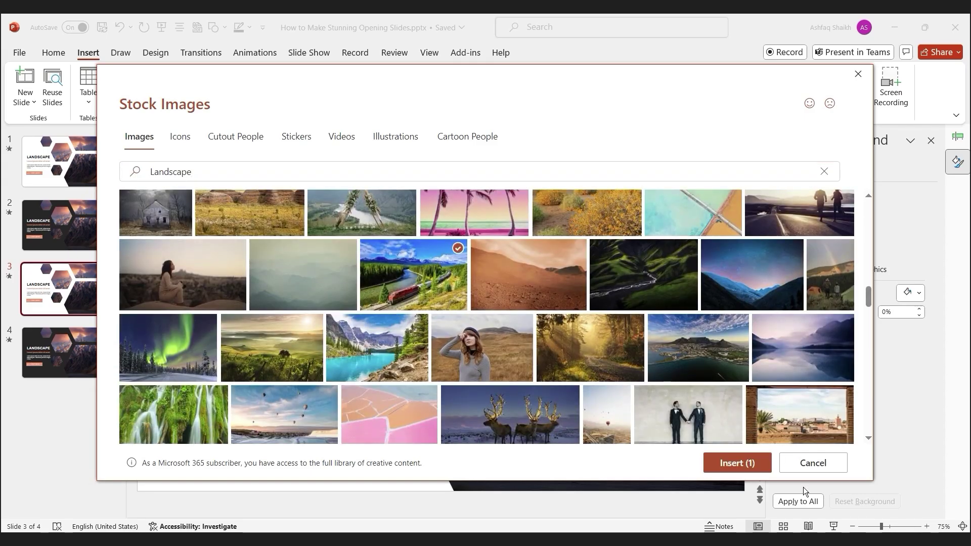
{"action": "left_click", "coordinate": [737, 463]}
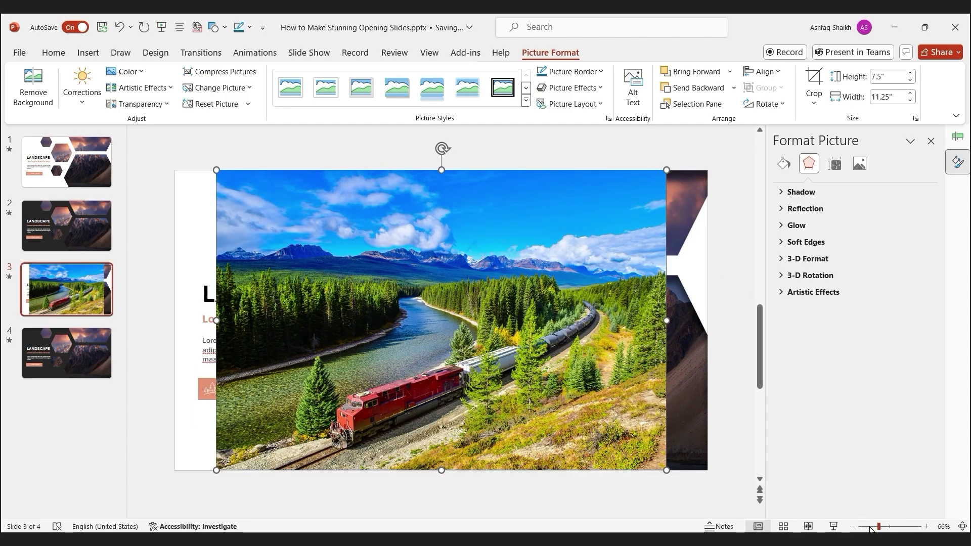
Cut the train photo and use it as the Picture fill for the hexagon group
{"action": "left_click_drag", "start_coordinate": [880, 527], "coordinate": [877, 527]}
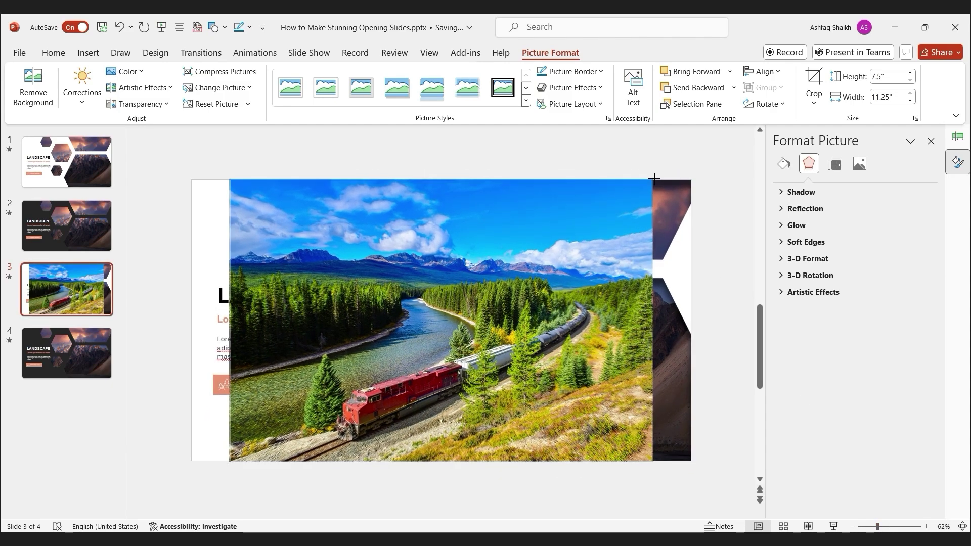
{"action": "left_click_drag", "start_coordinate": [652, 180], "coordinate": [664, 171]}
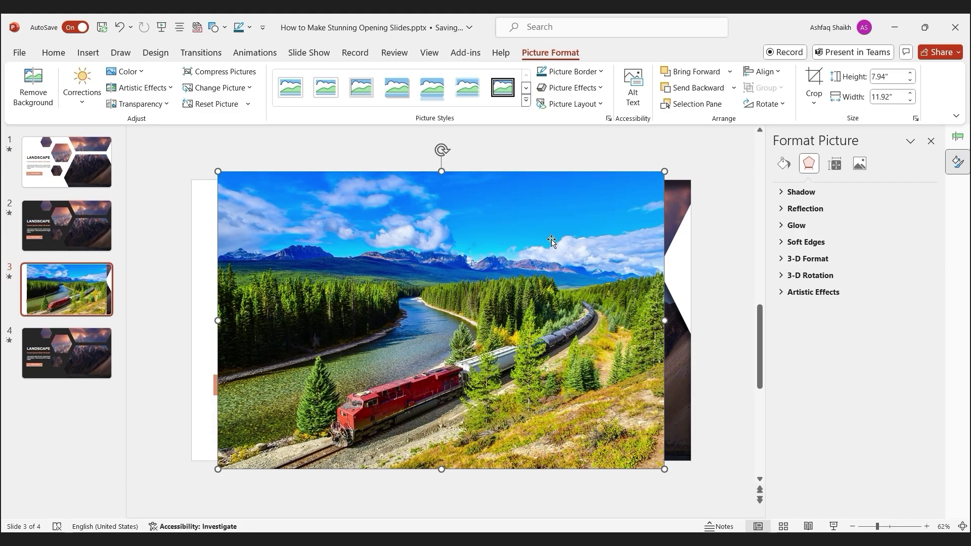
{"action": "left_click_drag", "start_coordinate": [551, 242], "coordinate": [587, 241]}
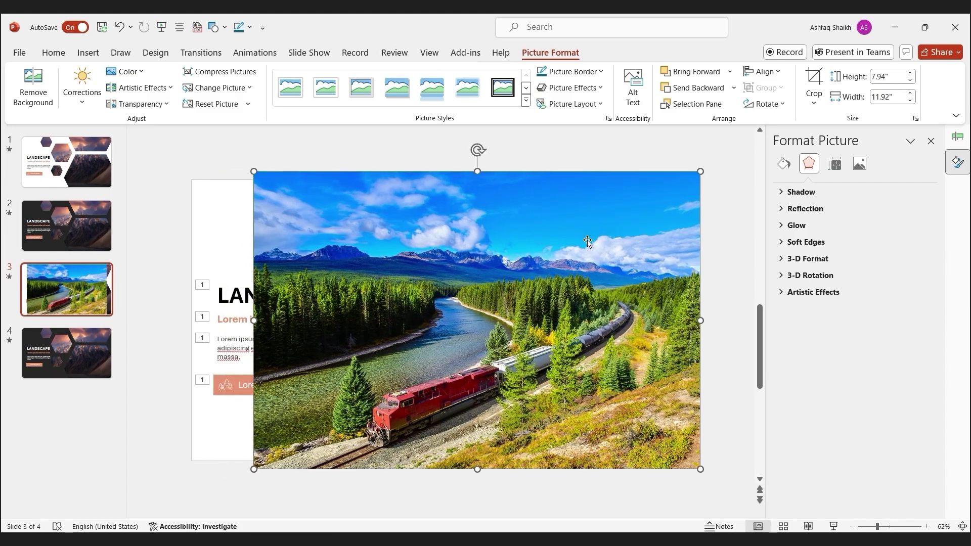
{"action": "key", "text": "ctrl+x"}
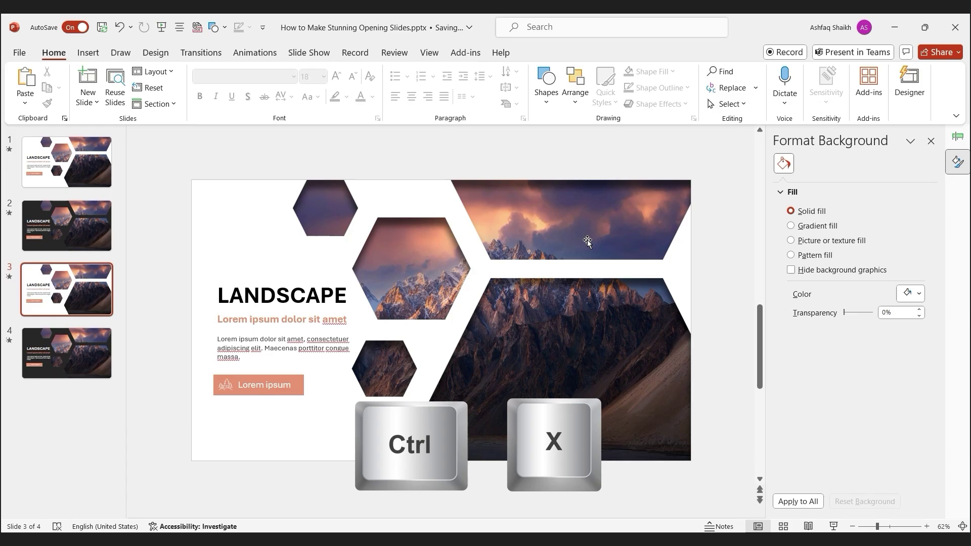
{"action": "left_click", "coordinate": [587, 240]}
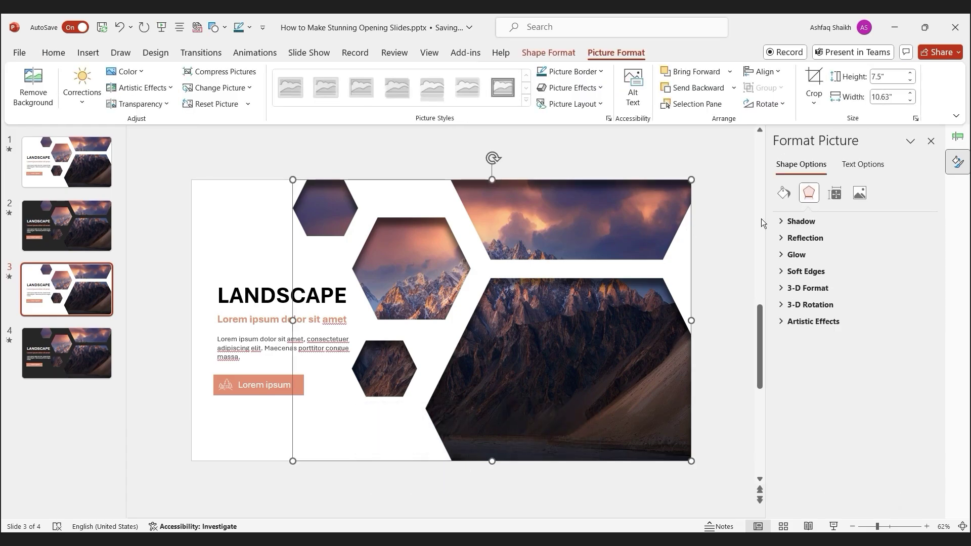
{"action": "left_click", "coordinate": [792, 198]}
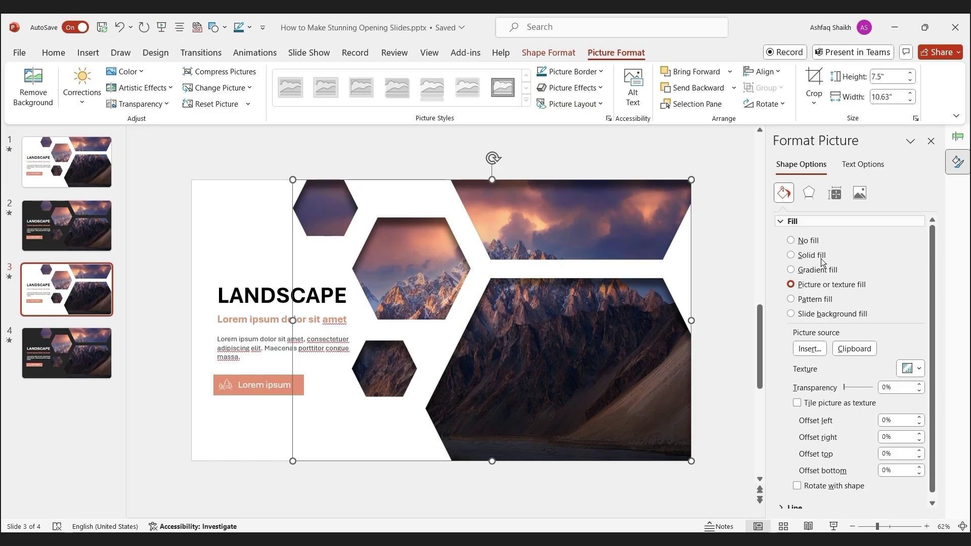
{"action": "left_click", "coordinate": [852, 350]}
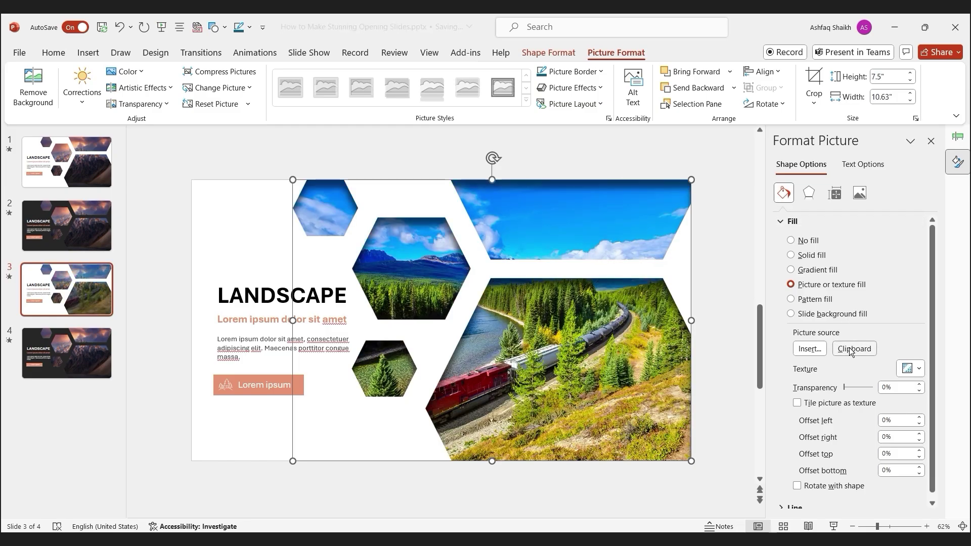
Colour the subtitle with a sky blue sampled from the photo via Eyedropper
{"action": "left_click", "coordinate": [256, 327]}
{"action": "left_click", "coordinate": [372, 97]}
{"action": "left_click", "coordinate": [377, 314]}
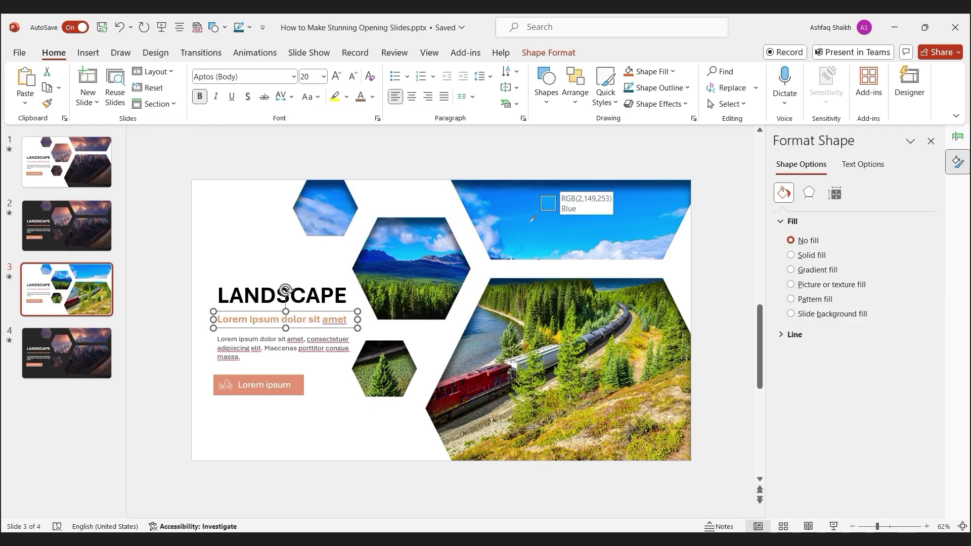
{"action": "left_click", "coordinate": [531, 220]}
Fill the Lorem ipsum button with the same sampled sky blue
{"action": "left_click", "coordinate": [301, 378]}
{"action": "left_click", "coordinate": [652, 71]}
{"action": "left_click", "coordinate": [652, 245]}
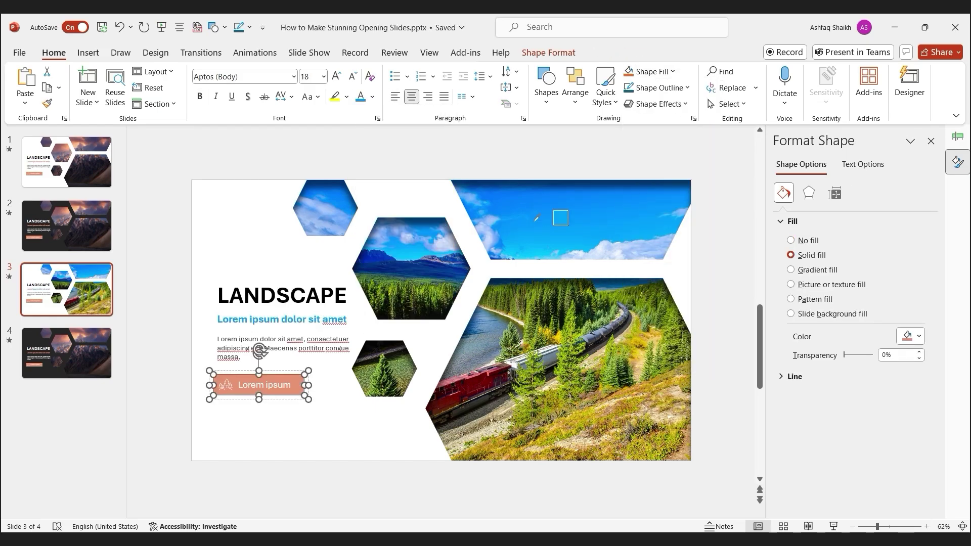
{"action": "left_click", "coordinate": [647, 74]}
{"action": "left_click", "coordinate": [283, 419]}
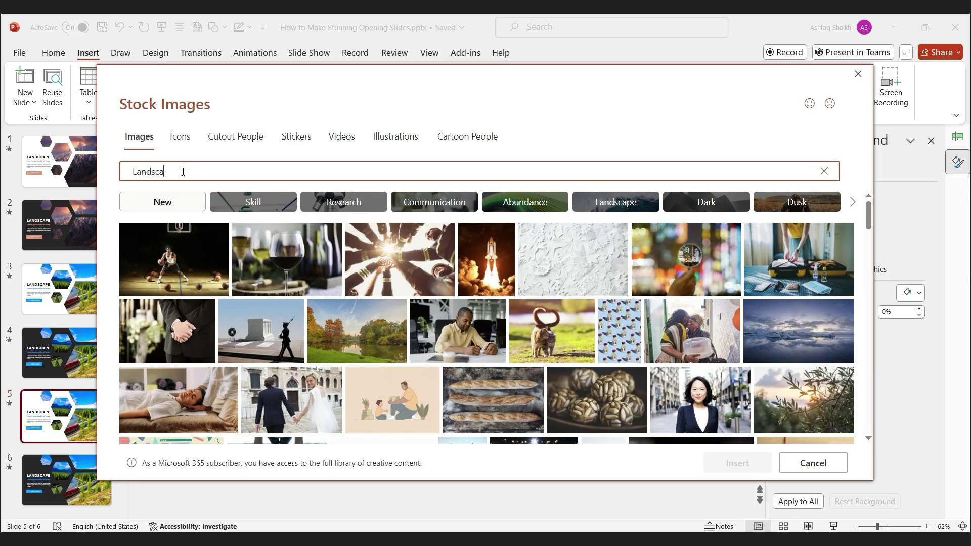
Insert the yellow aspen-forest stock photo and use it to fill slide 5's hexagons
{"action": "scroll", "coordinate": [409, 370], "scroll_direction": "down", "scroll_amount": 10}
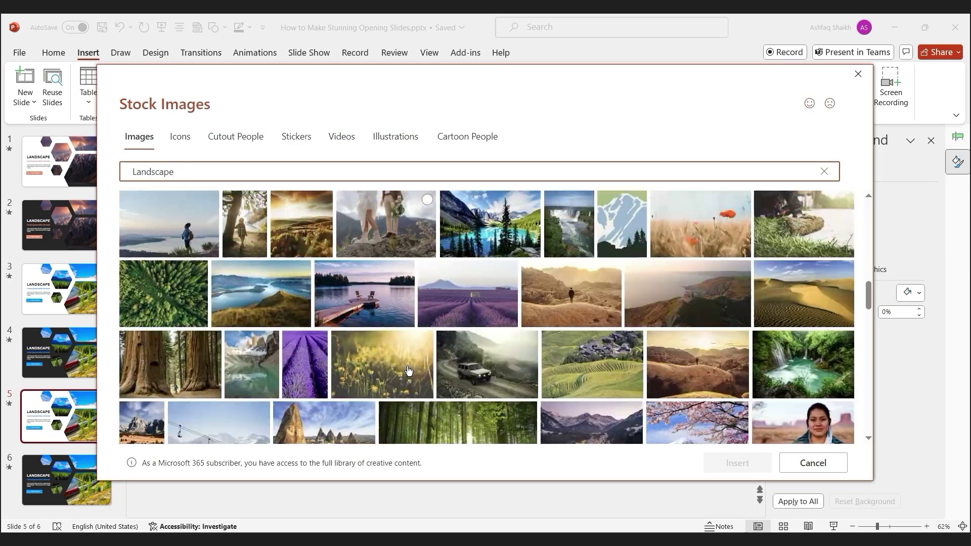
{"action": "scroll", "coordinate": [409, 370], "scroll_direction": "down", "scroll_amount": 10}
{"action": "left_click", "coordinate": [499, 412]}
{"action": "left_click", "coordinate": [737, 463]}
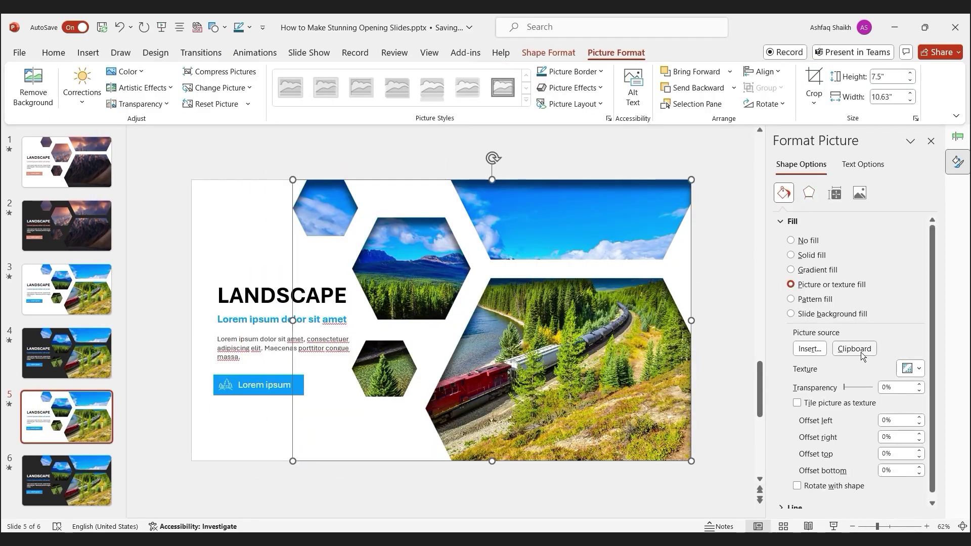
{"action": "left_click", "coordinate": [796, 347]}
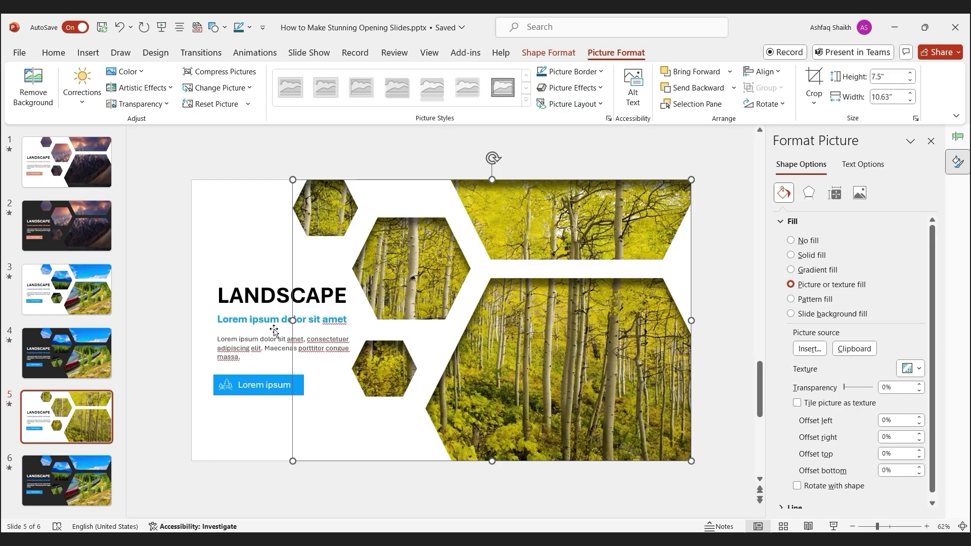
{"action": "left_click", "coordinate": [277, 320]}
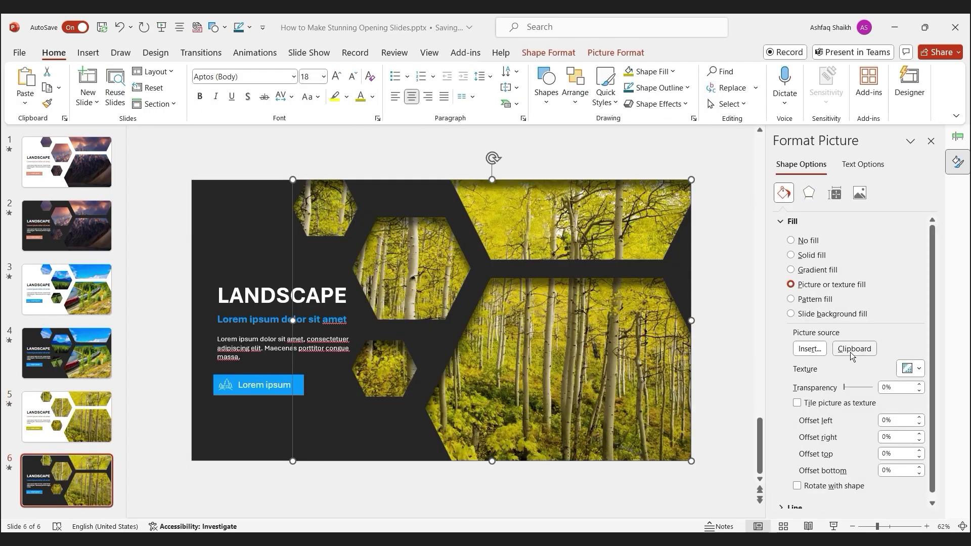